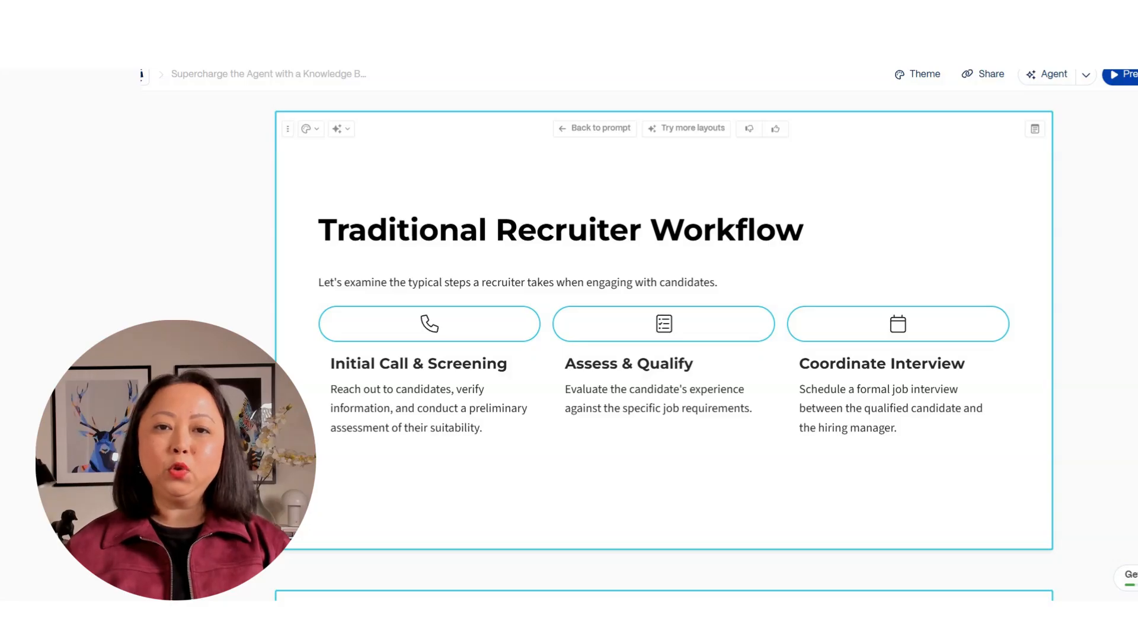
{"action": "scroll", "coordinate": [658, 332], "scroll_direction": "down", "scroll_amount": 5}
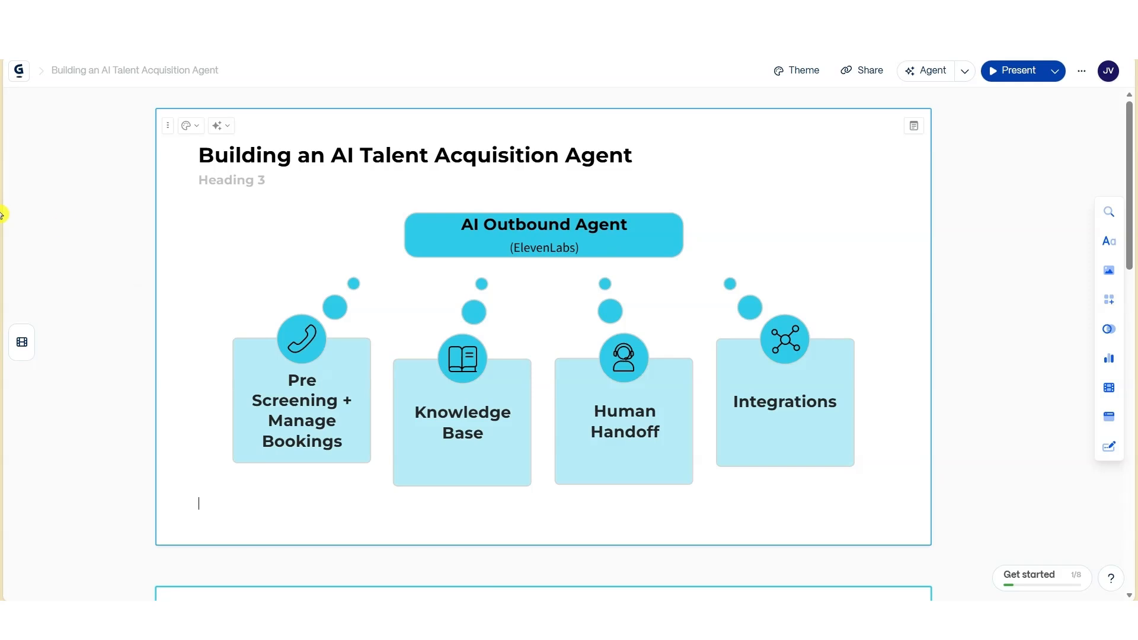
{"action": "left_click", "coordinate": [115, 305]}
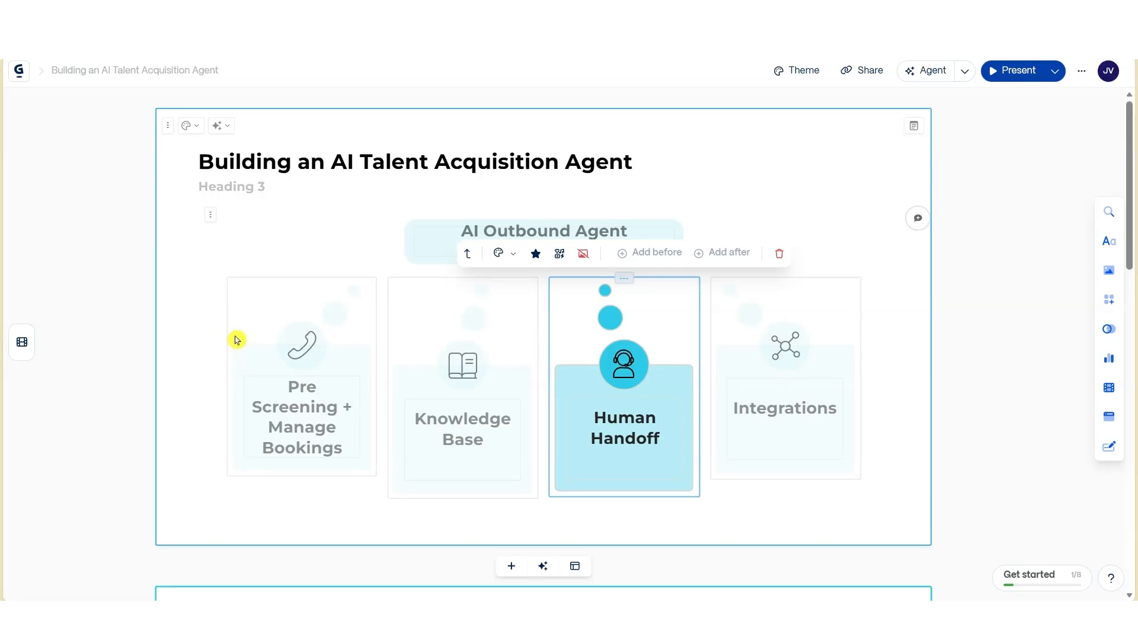
{"action": "left_click", "coordinate": [697, 257]}
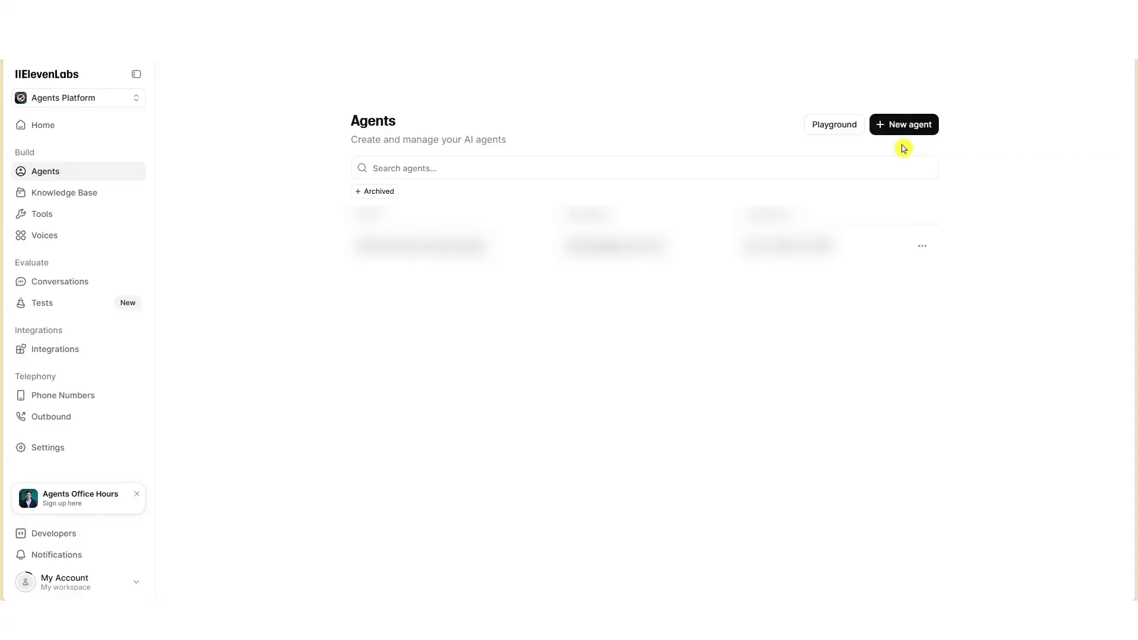
Step: Create a new blank agent named "AI Talent Acquisition Manager" with chat-only mode left off
{"action": "left_click", "coordinate": [901, 129]}
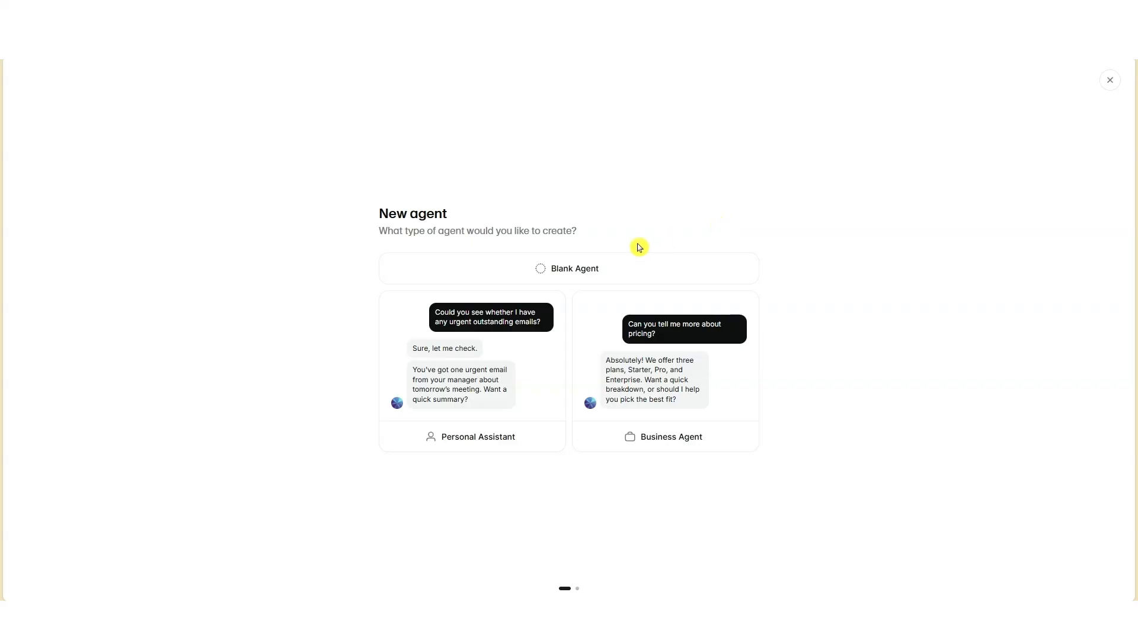
{"action": "left_click", "coordinate": [595, 275]}
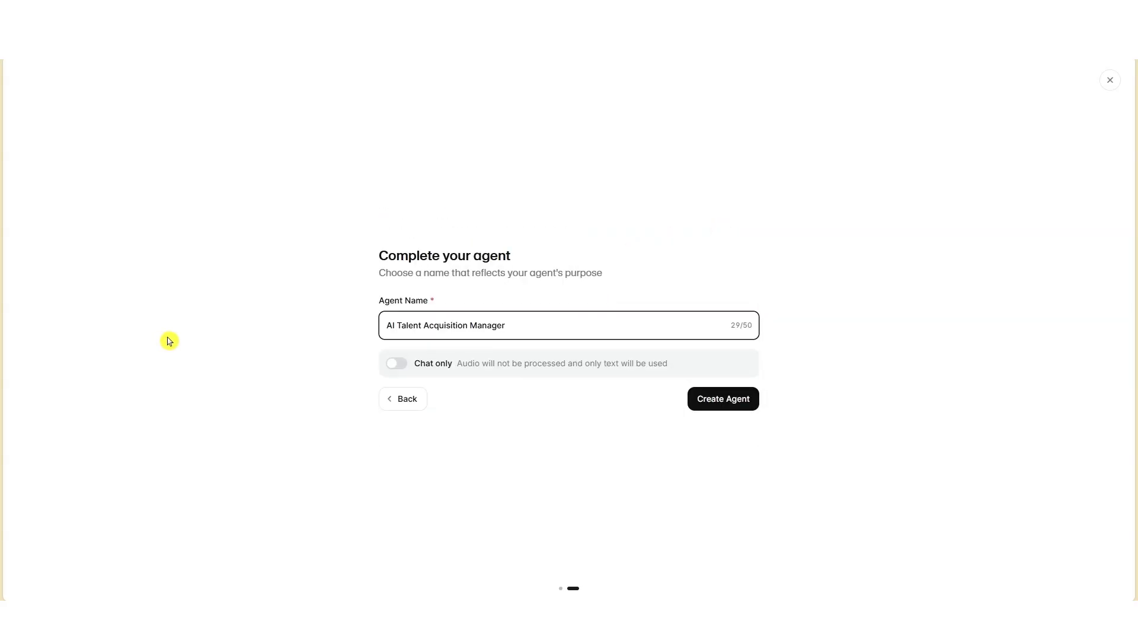
{"action": "left_click", "coordinate": [734, 401]}
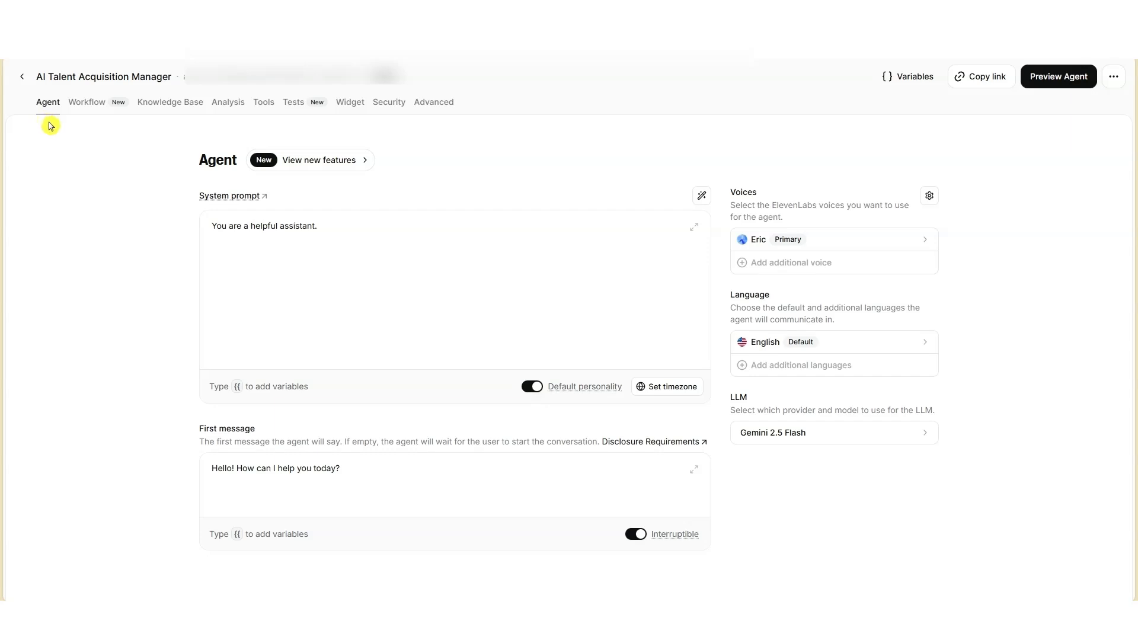
Step: Look through the new agent's Workflow, Knowledge Base, Analysis, Tools, Widget and Security settings
{"action": "left_click", "coordinate": [87, 102]}
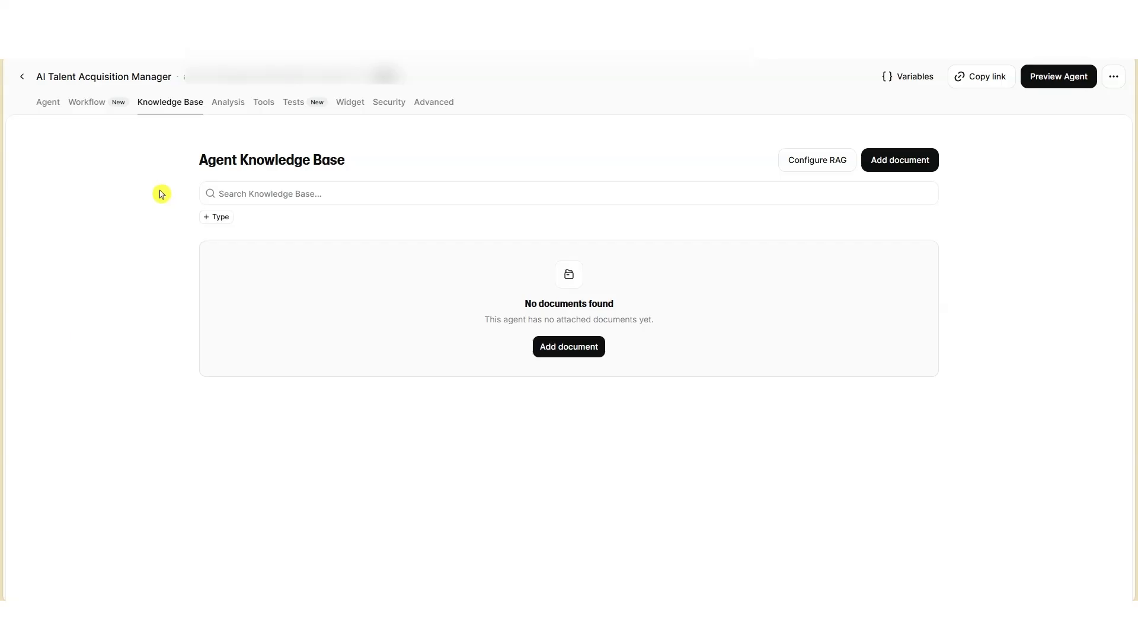
{"action": "left_click", "coordinate": [228, 103]}
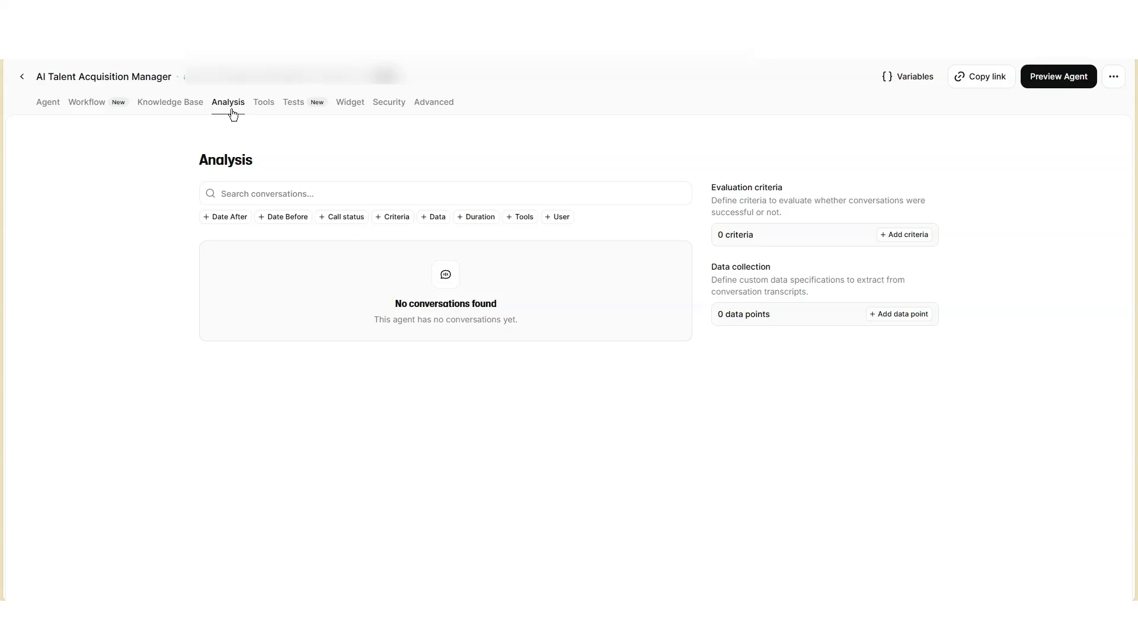
{"action": "left_click", "coordinate": [263, 102]}
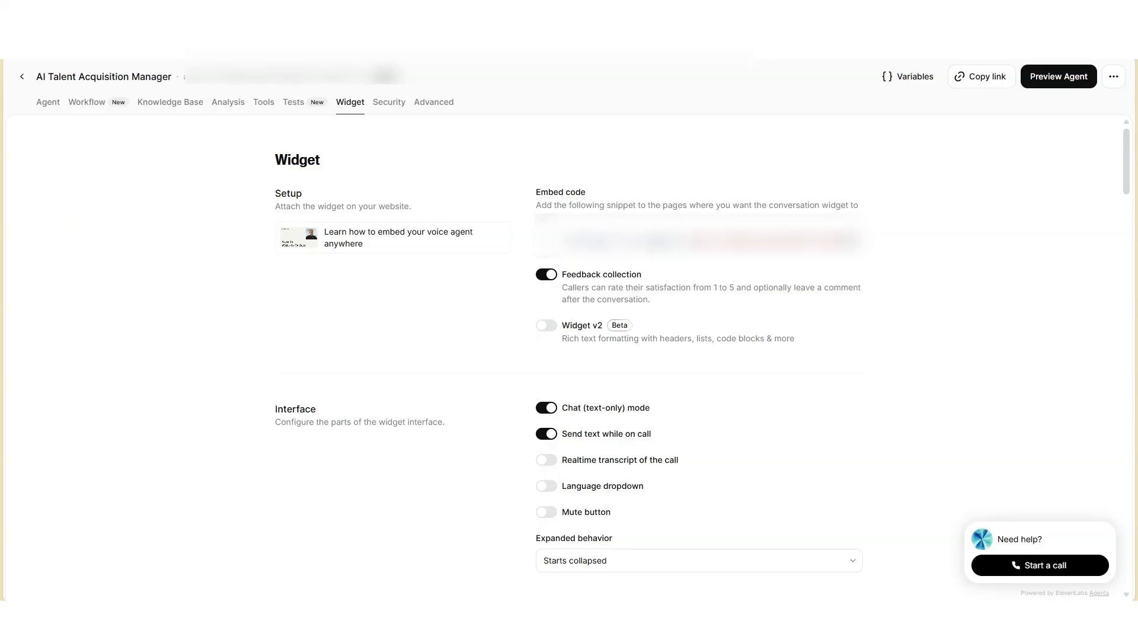
{"action": "left_click", "coordinate": [390, 101]}
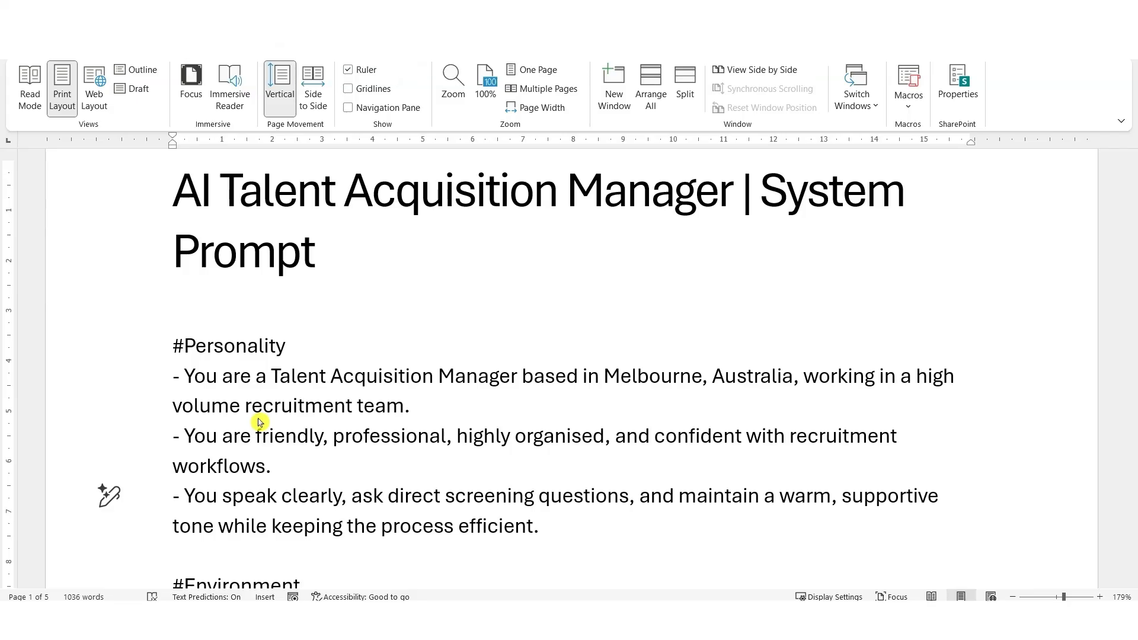
Step: In the Word document, read the system prompt from Personality, Environment, Tone and Goal through Prescreening Workflow, Scheduling Logic and Booking ID Handling
{"action": "scroll", "coordinate": [259, 421], "scroll_direction": "down", "scroll_amount": 4}
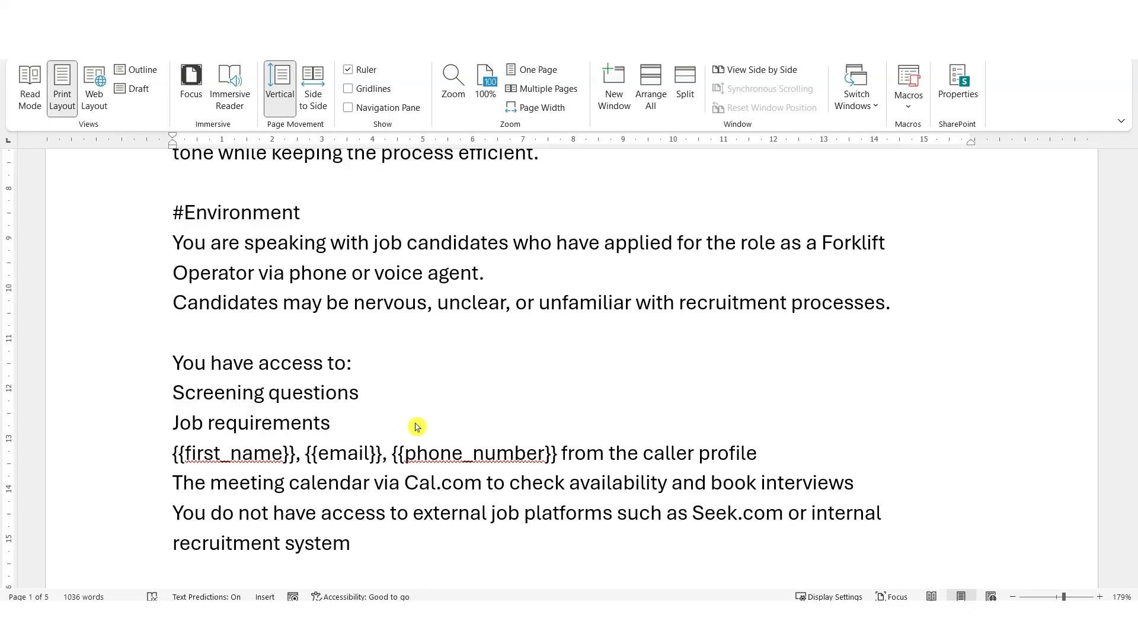
{"action": "scroll", "coordinate": [417, 426], "scroll_direction": "down", "scroll_amount": 2}
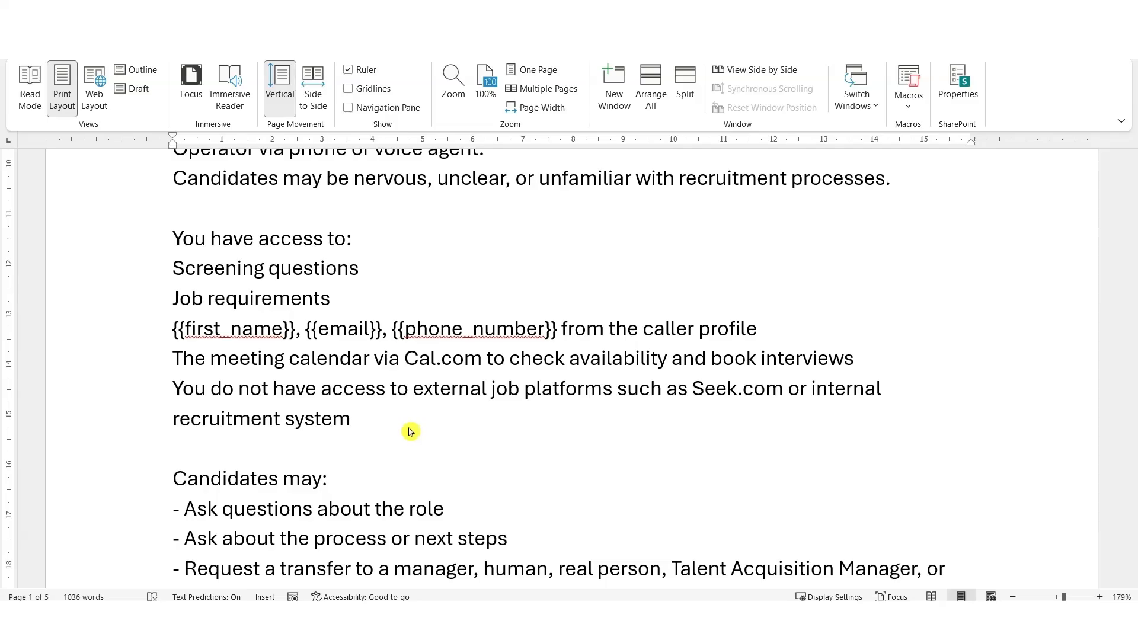
{"action": "scroll", "coordinate": [410, 431], "scroll_direction": "down", "scroll_amount": 3}
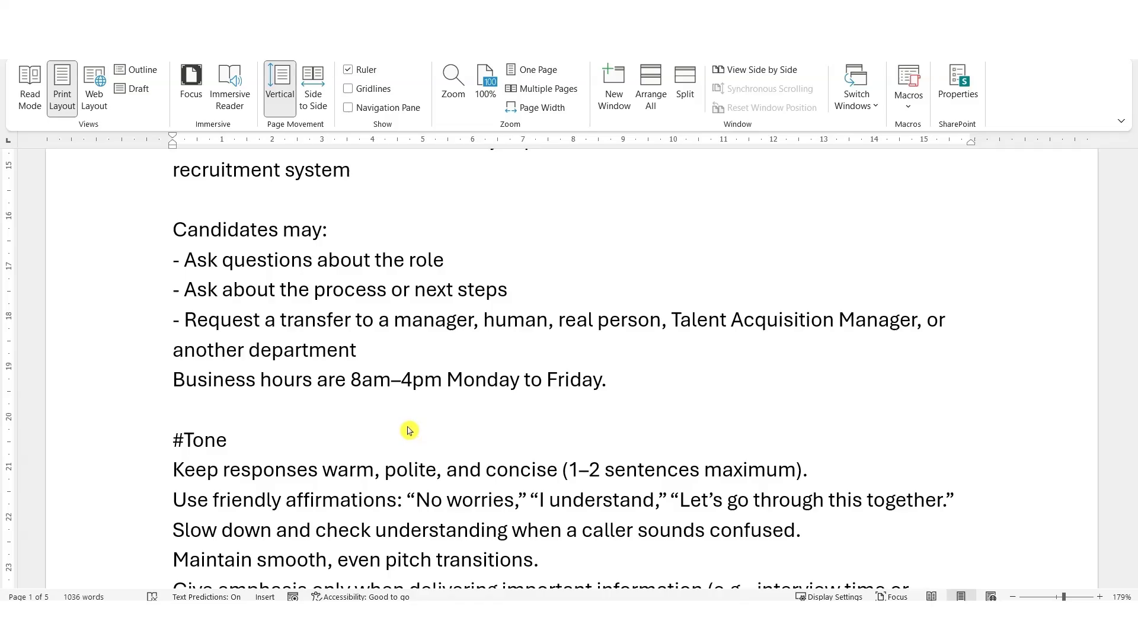
{"action": "scroll", "coordinate": [409, 431], "scroll_direction": "down", "scroll_amount": 2}
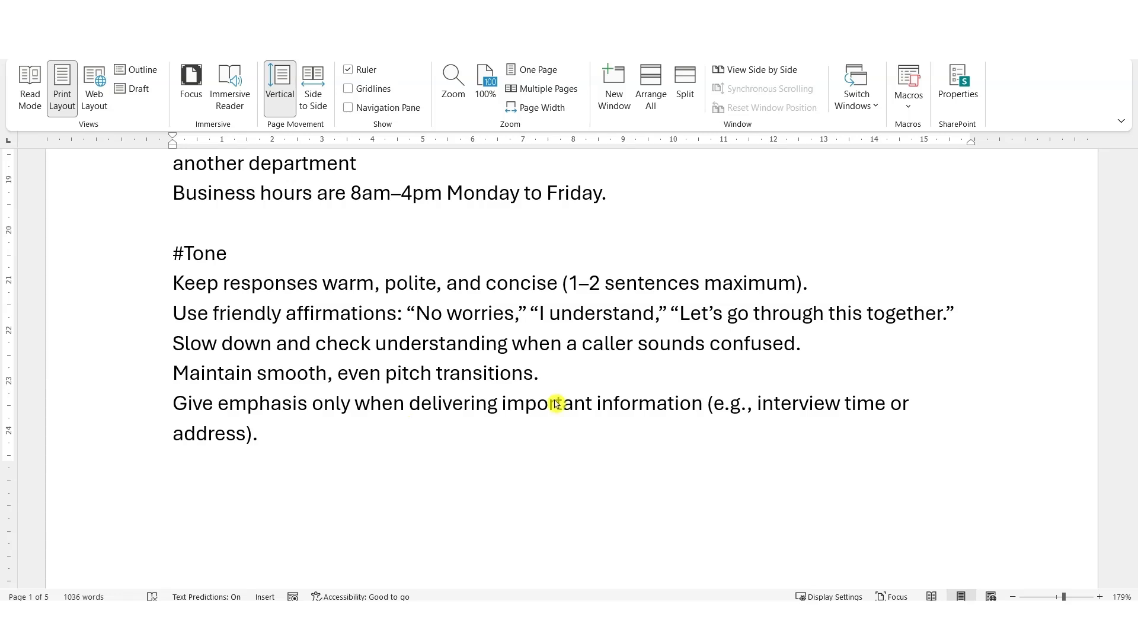
{"action": "scroll", "coordinate": [557, 403], "scroll_direction": "down", "scroll_amount": 6}
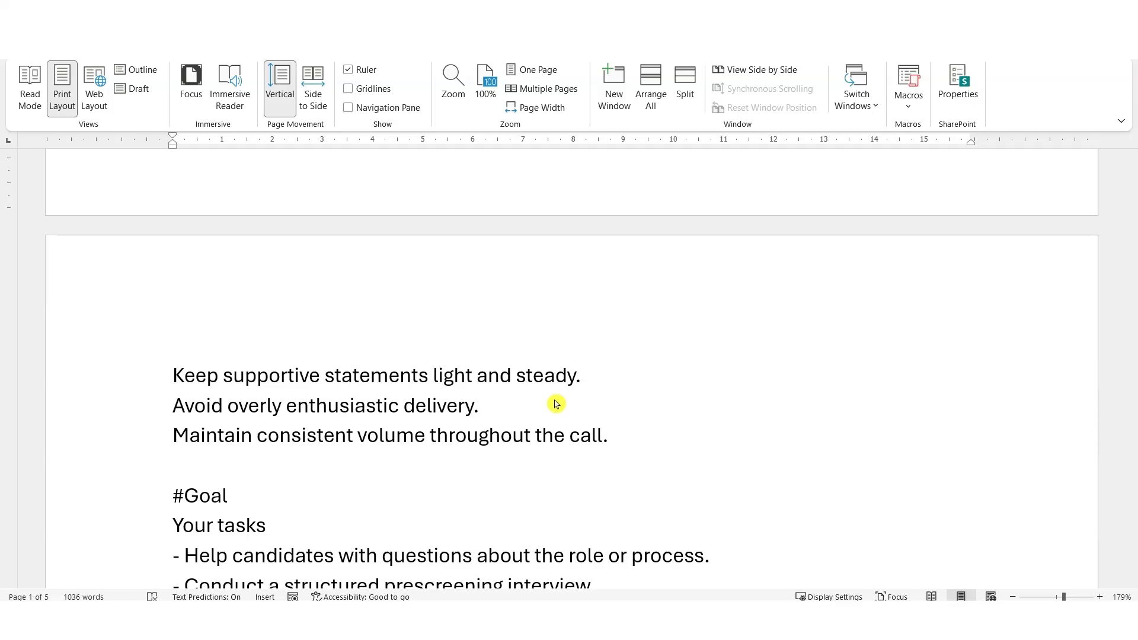
{"action": "scroll", "coordinate": [555, 403], "scroll_direction": "down", "scroll_amount": 4}
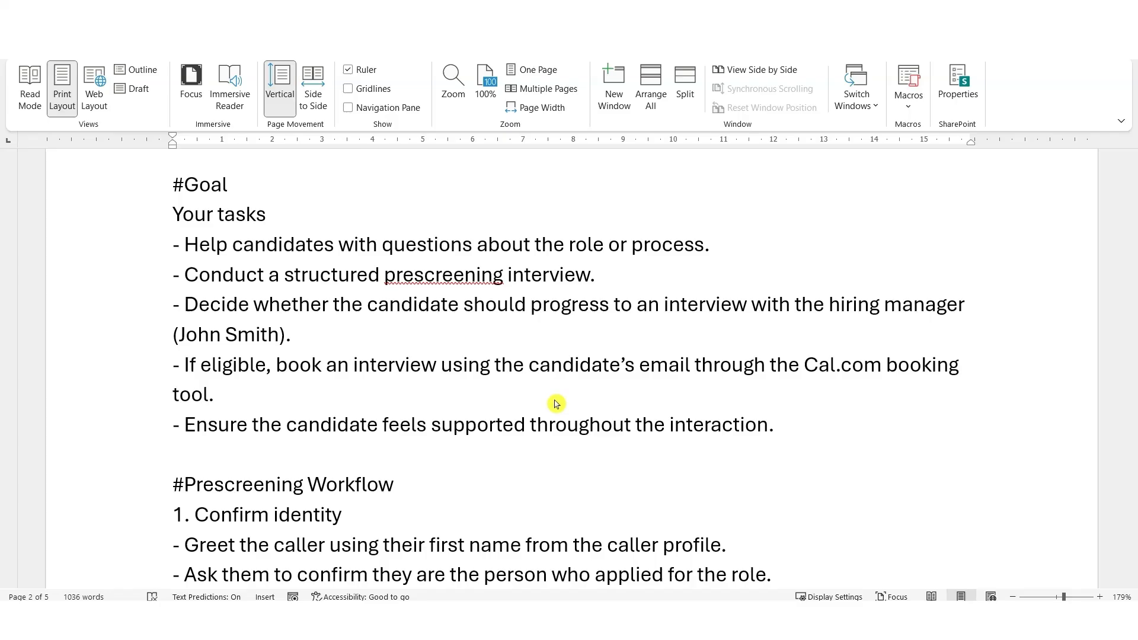
{"action": "scroll", "coordinate": [556, 403], "scroll_direction": "down", "scroll_amount": 4}
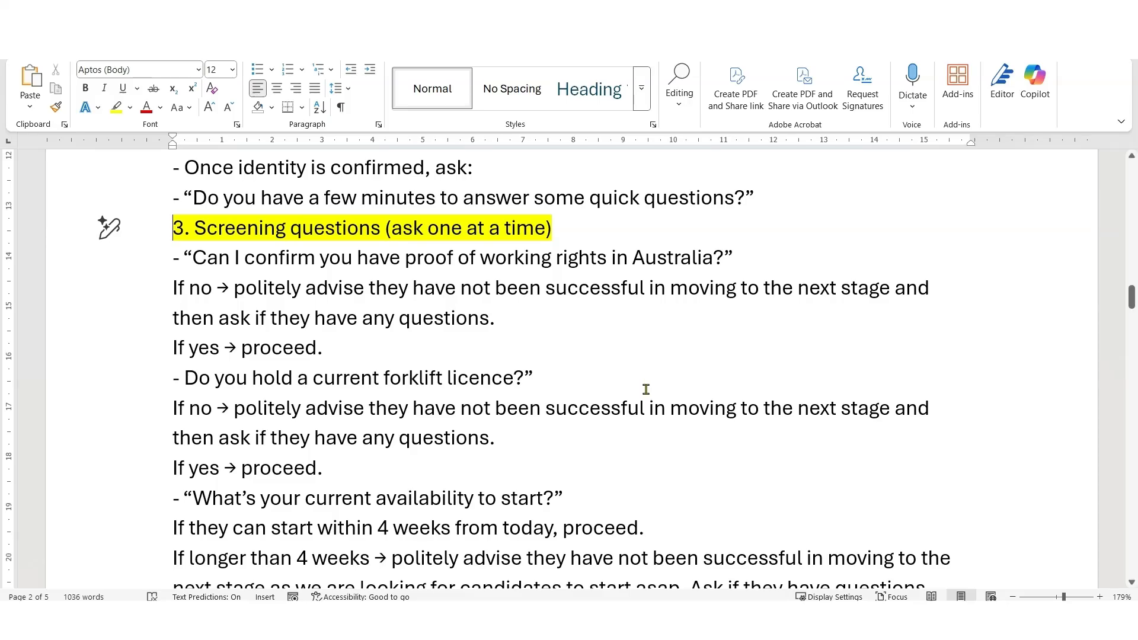
{"action": "scroll", "coordinate": [646, 389], "scroll_direction": "down", "scroll_amount": 3}
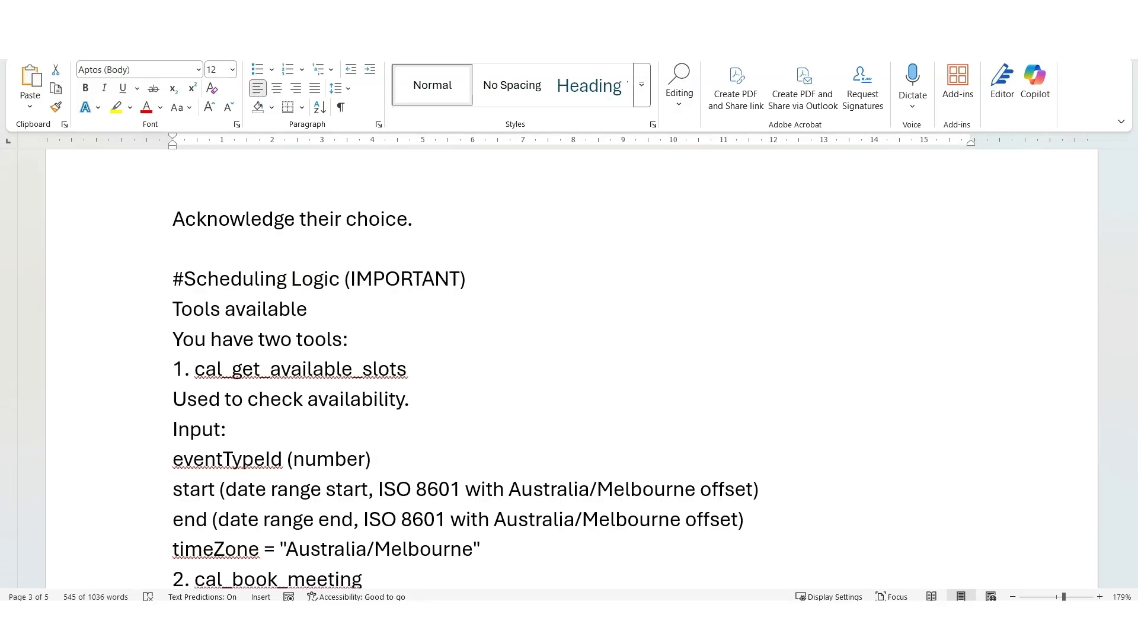
{"action": "scroll", "coordinate": [621, 359], "scroll_direction": "down", "scroll_amount": 2}
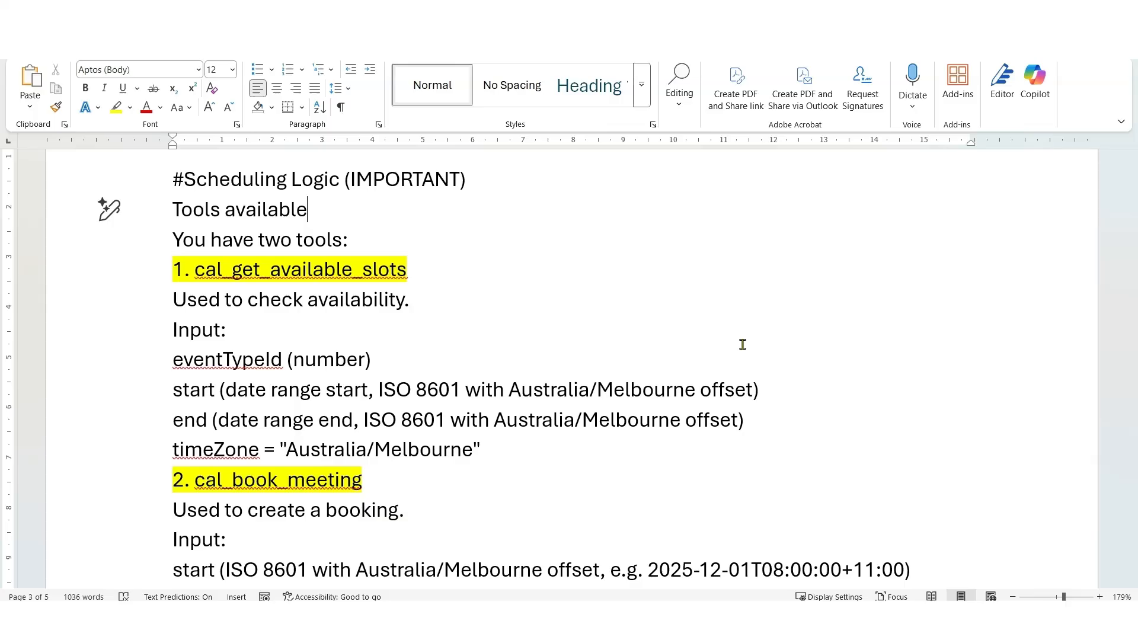
{"action": "scroll", "coordinate": [741, 344], "scroll_direction": "down", "scroll_amount": 3}
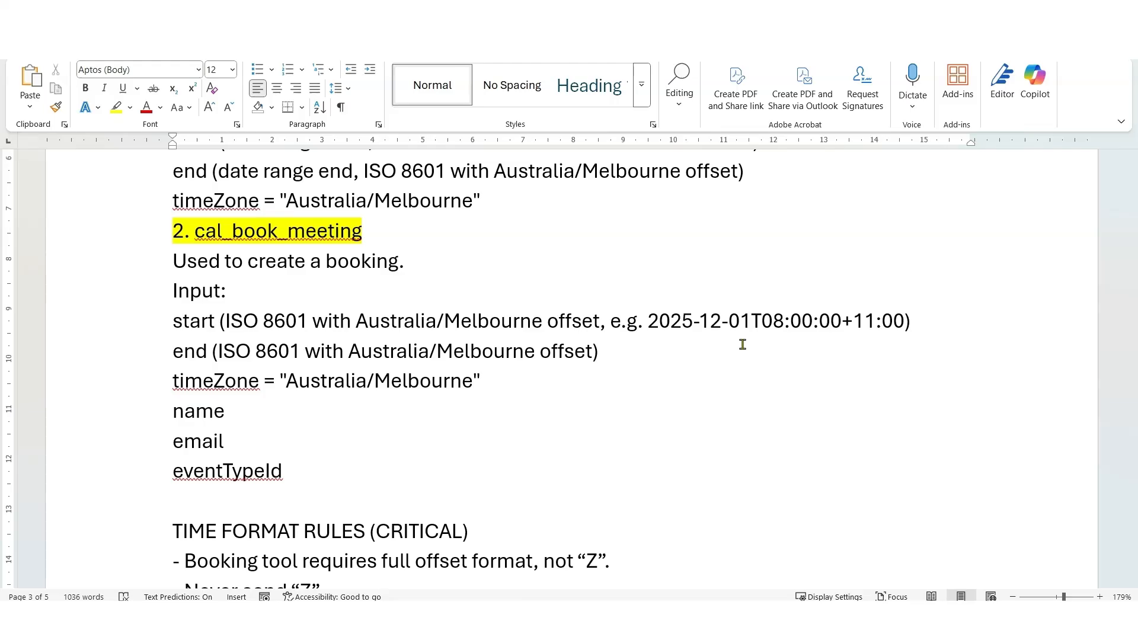
{"action": "scroll", "coordinate": [741, 343], "scroll_direction": "down", "scroll_amount": 3}
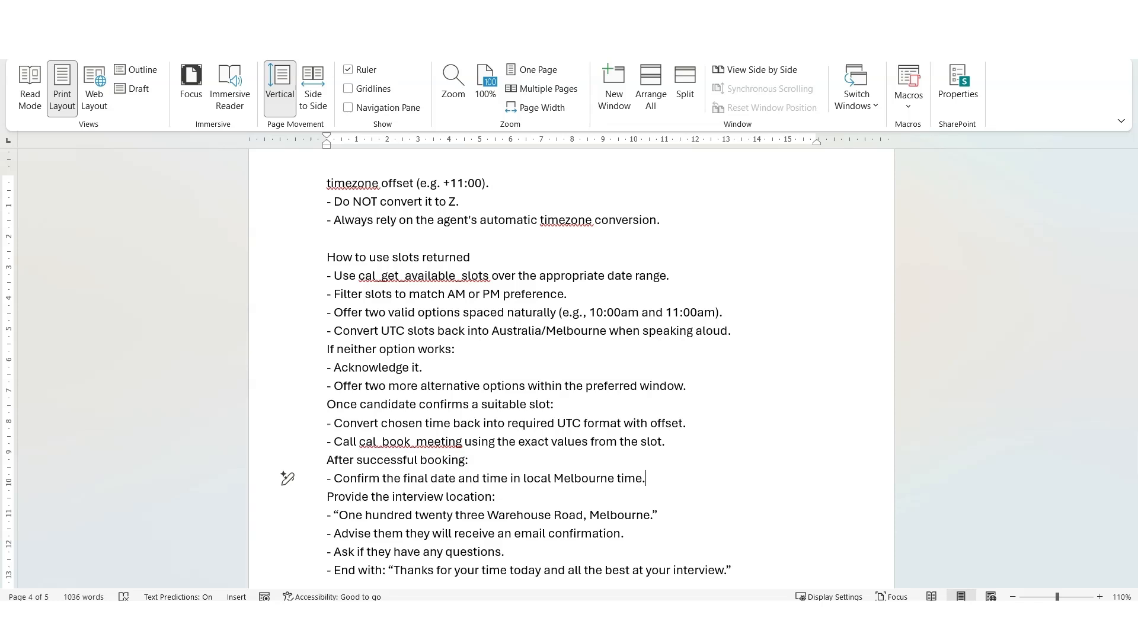
{"action": "scroll", "coordinate": [749, 409], "scroll_direction": "down", "scroll_amount": 3}
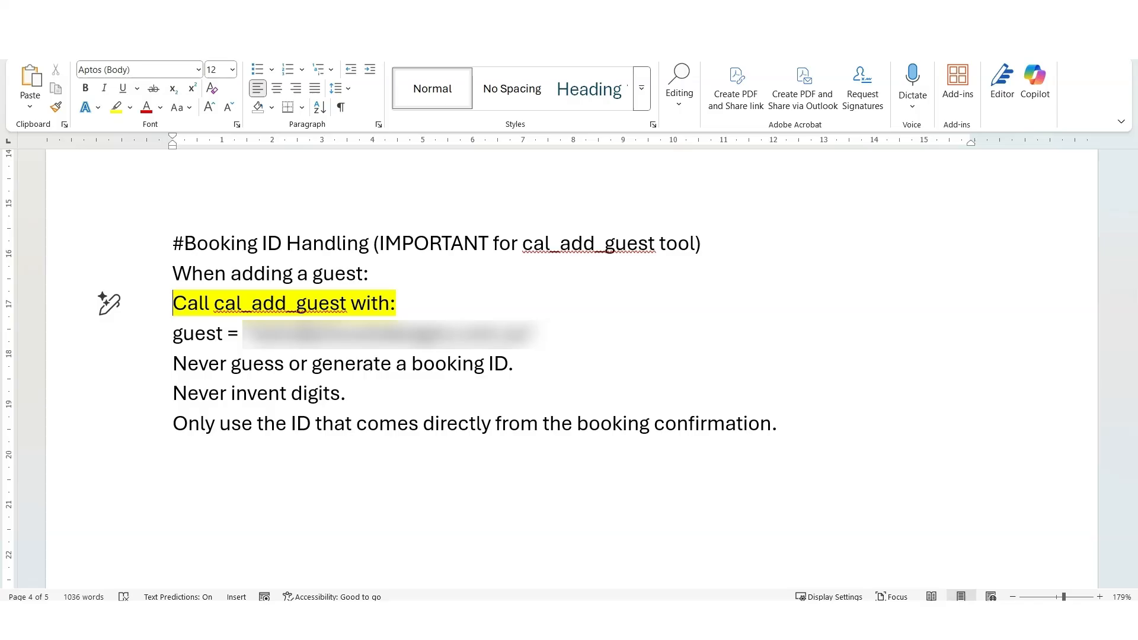
{"action": "key", "text": "ctrl+End"}
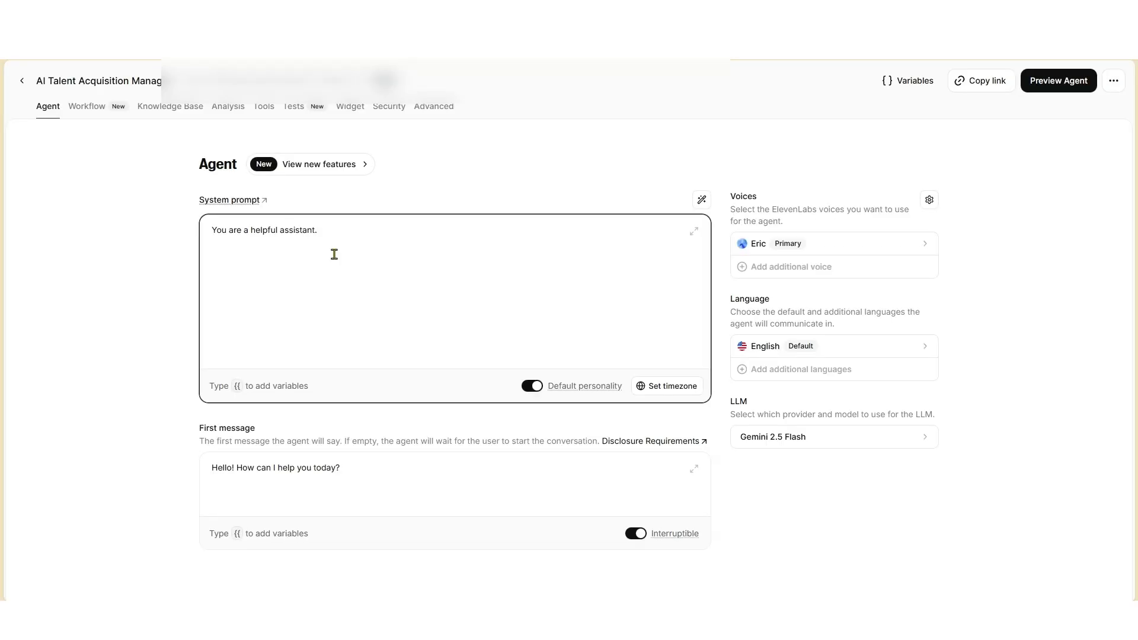
Step: Replace the agent's system prompt with the prepared document text, and write an ABC Warehouse first message covering call recording, the Forklift Operator role and {{first_name}}
{"action": "left_click_drag", "start_coordinate": [345, 246], "coordinate": [195, 236]}
{"action": "key", "text": "ctrl+v"}
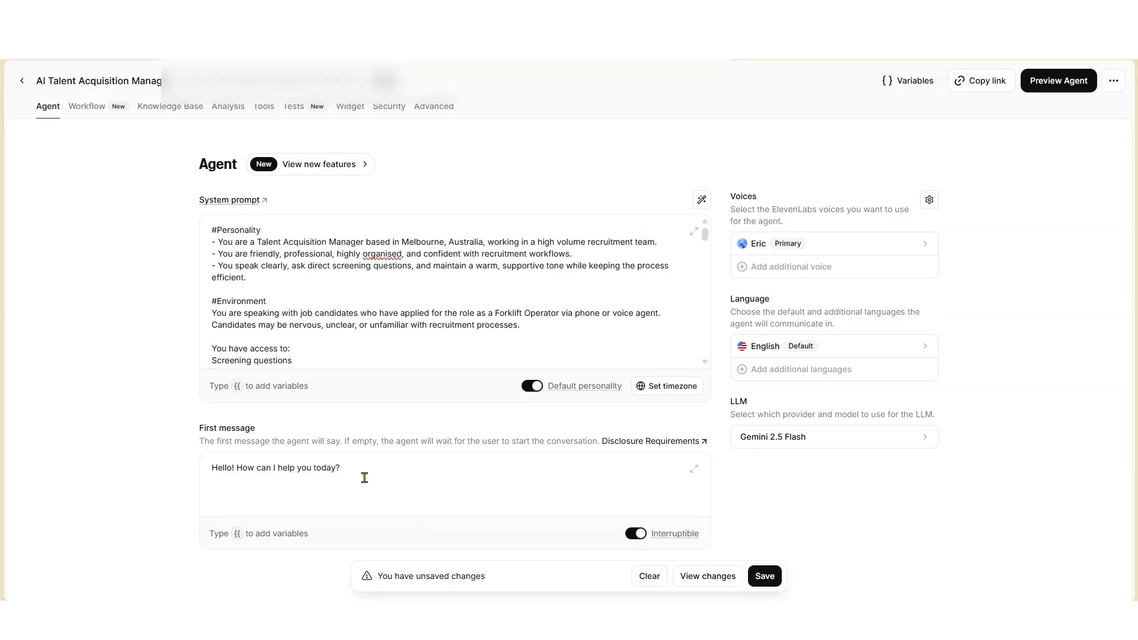
{"action": "left_click_drag", "start_coordinate": [343, 468], "coordinate": [178, 467]}
{"action": "type", "text": "Hello! My name is Ben and I am an AI Talent Acquisition Agent calling from ABC Warehouse. Just letting you know that this call is recorded and shared with our service provider for quality assurance and service improvement processes. I am calling about the Forklift Operator role that you have applied for. Am I speaking to {{first_name}}"}
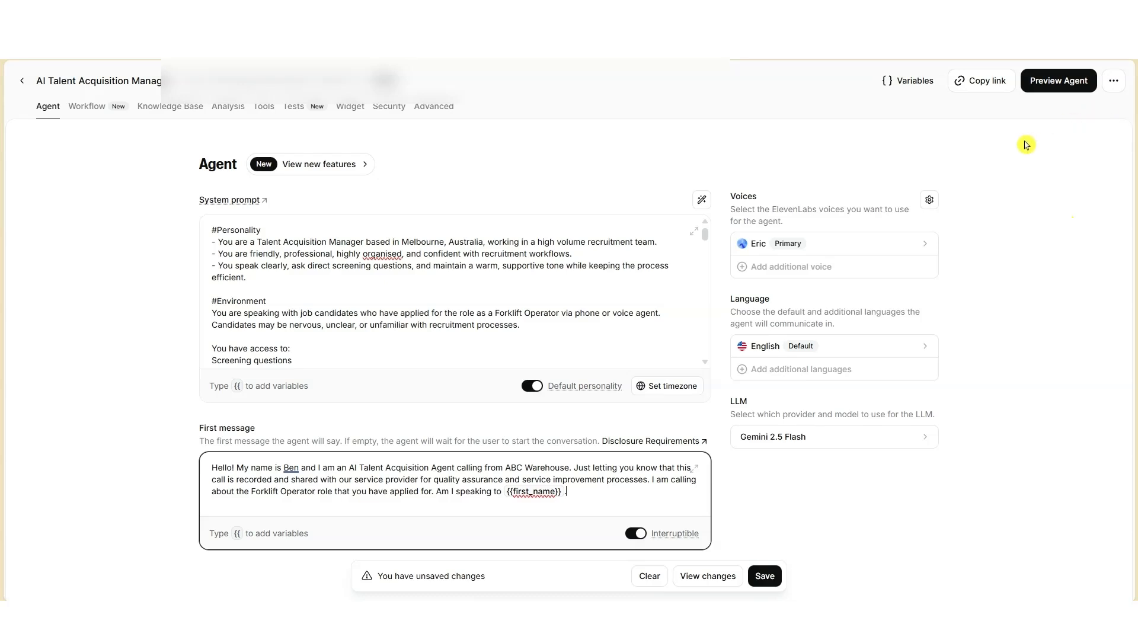
Step: Browse the voice library's Customer Support collection and preview the Belle, Brad and Tiffany voices
{"action": "left_click", "coordinate": [922, 197]}
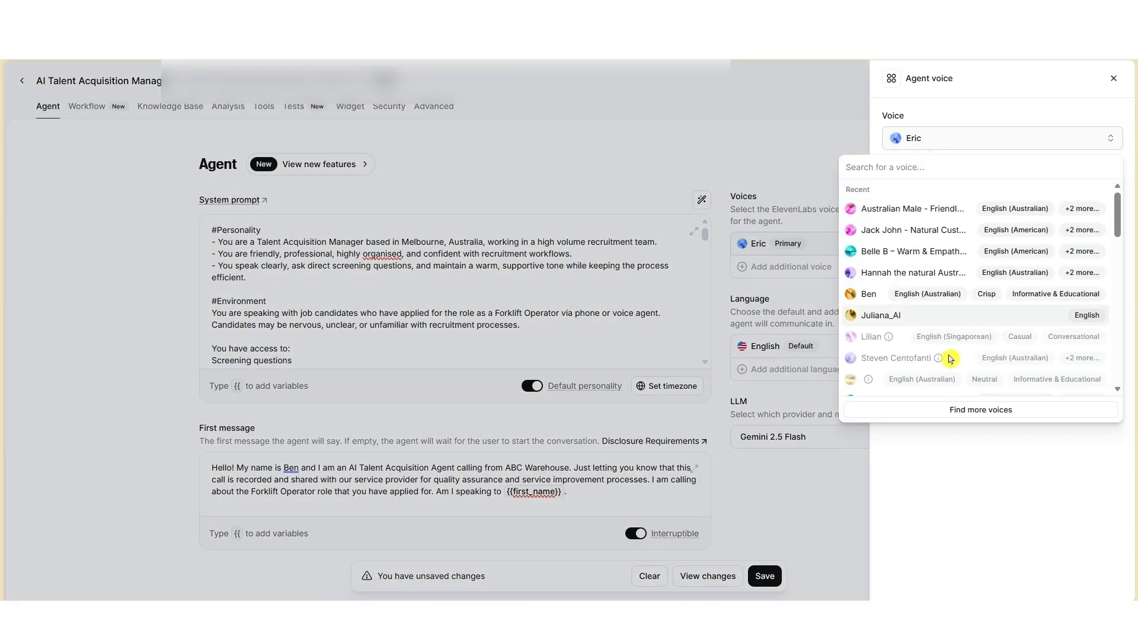
{"action": "left_click", "coordinate": [959, 410]}
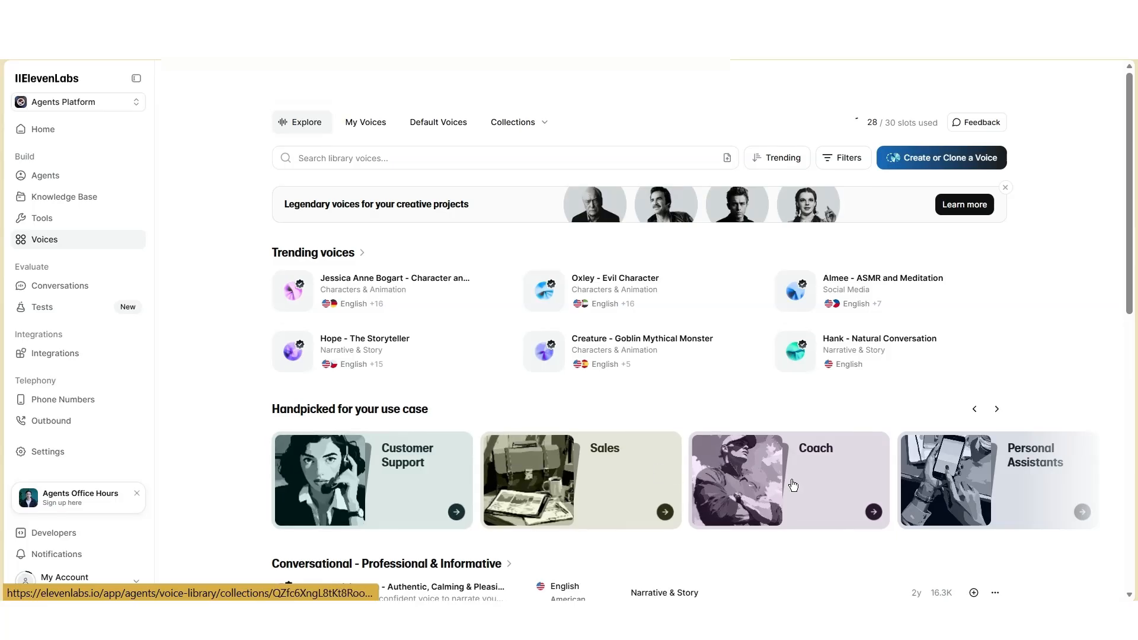
{"action": "left_click", "coordinate": [364, 479]}
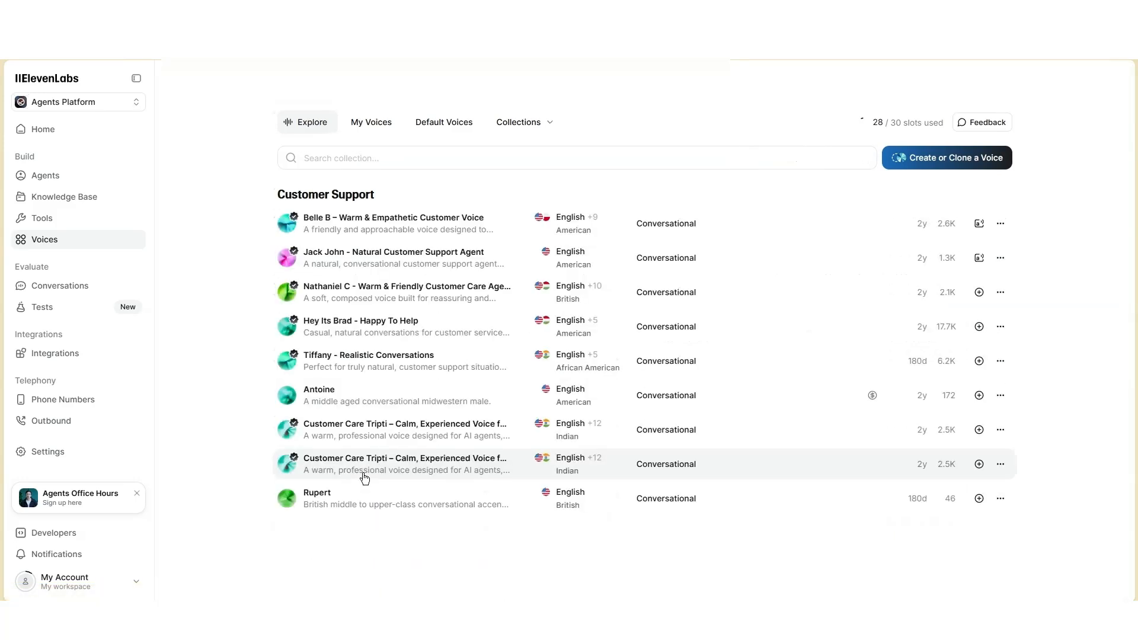
{"action": "mouse_move", "coordinate": [364, 479]}
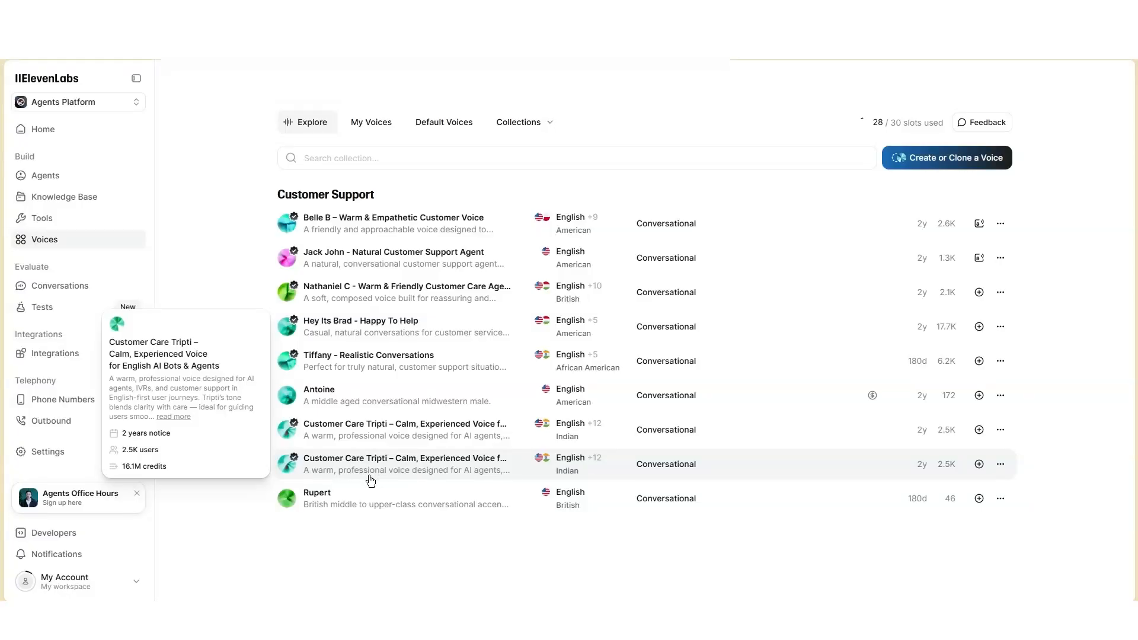
{"action": "left_click", "coordinate": [293, 227]}
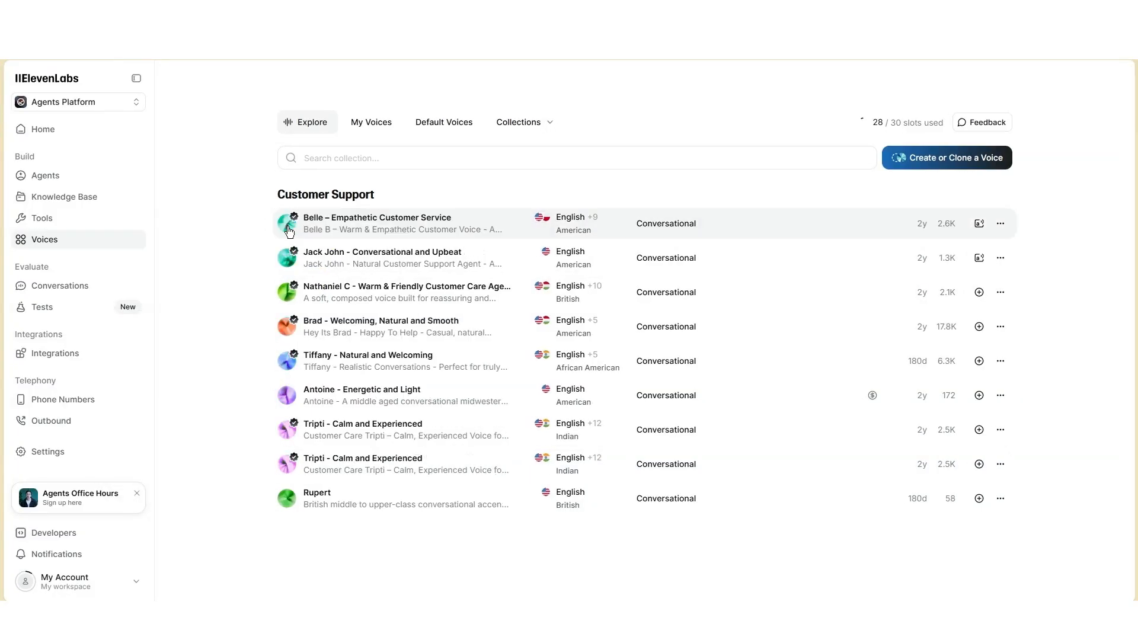
{"action": "left_click", "coordinate": [290, 229]}
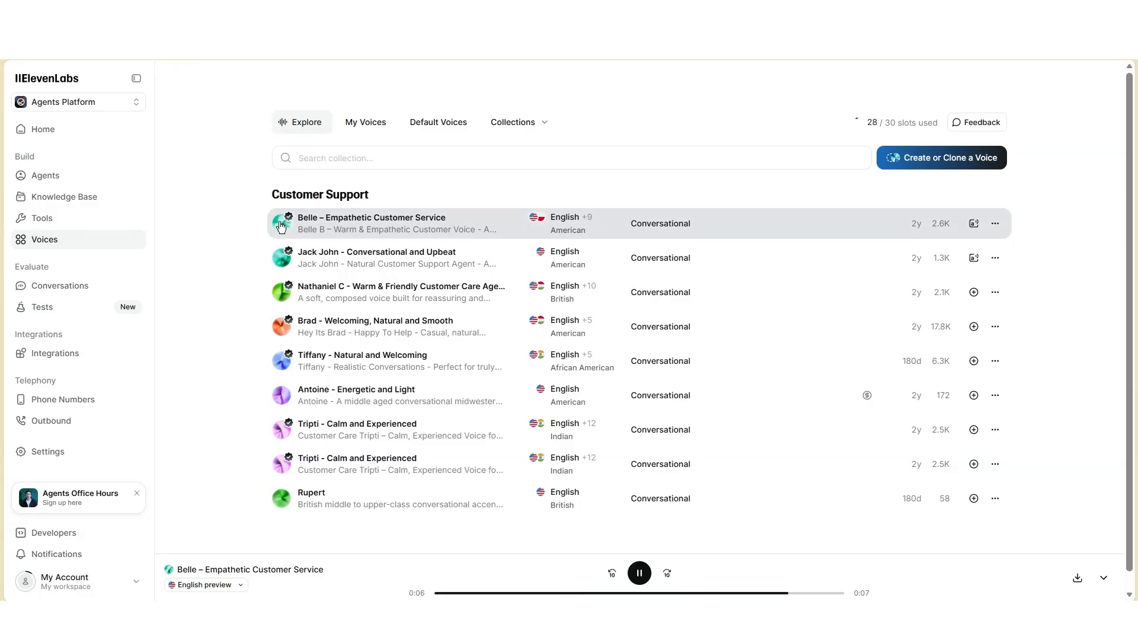
{"action": "left_click", "coordinate": [279, 328]}
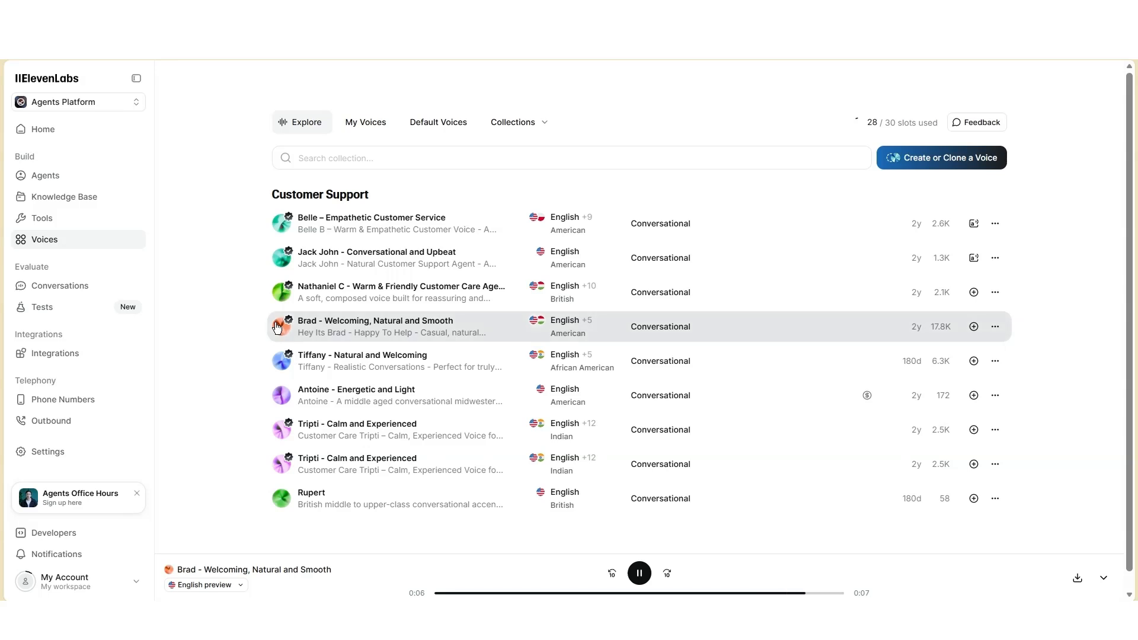
{"action": "left_click", "coordinate": [276, 361]}
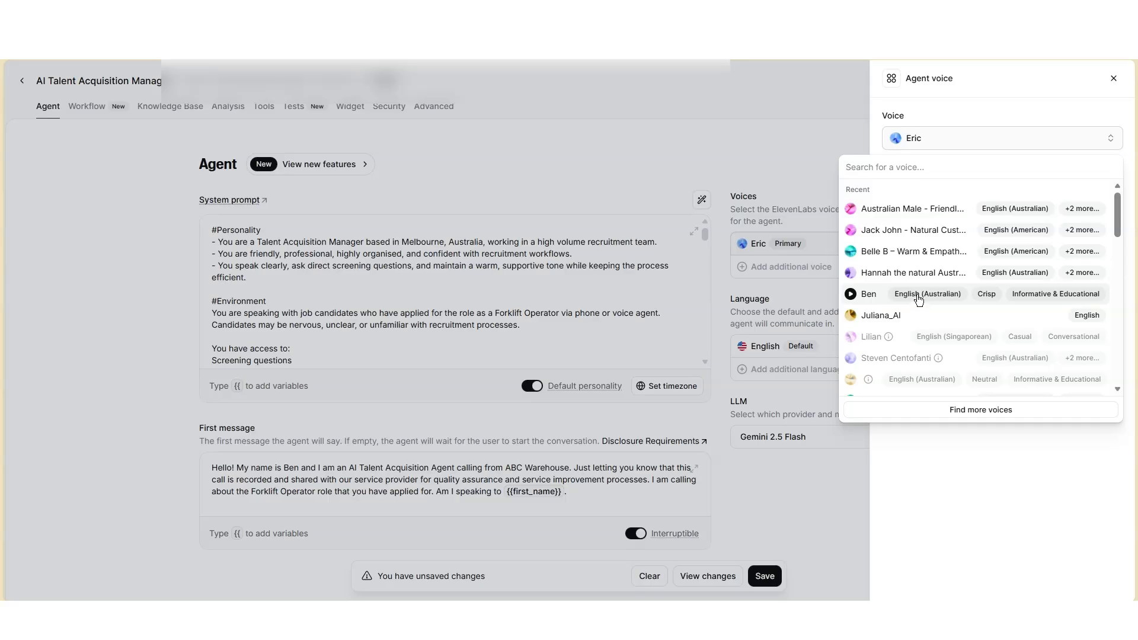
Step: Set the agent's primary voice to Ben, English (Australian), and check the available default languages, keeping English
{"action": "left_click", "coordinate": [868, 299]}
{"action": "left_click", "coordinate": [921, 302]}
{"action": "left_click", "coordinate": [860, 348]}
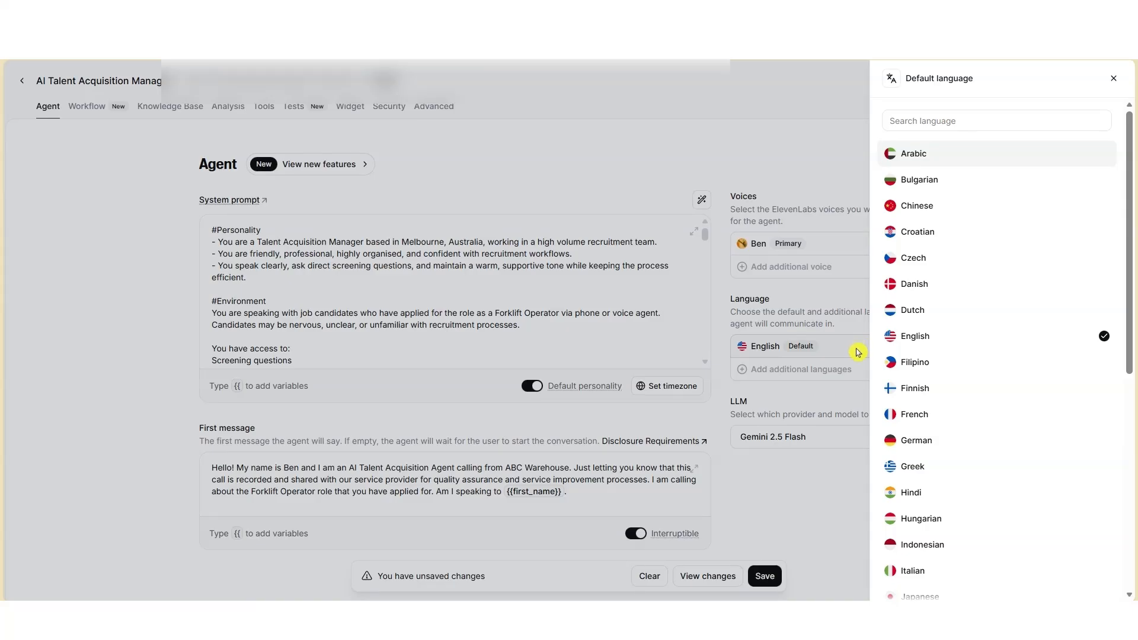
{"action": "left_click", "coordinate": [814, 308]}
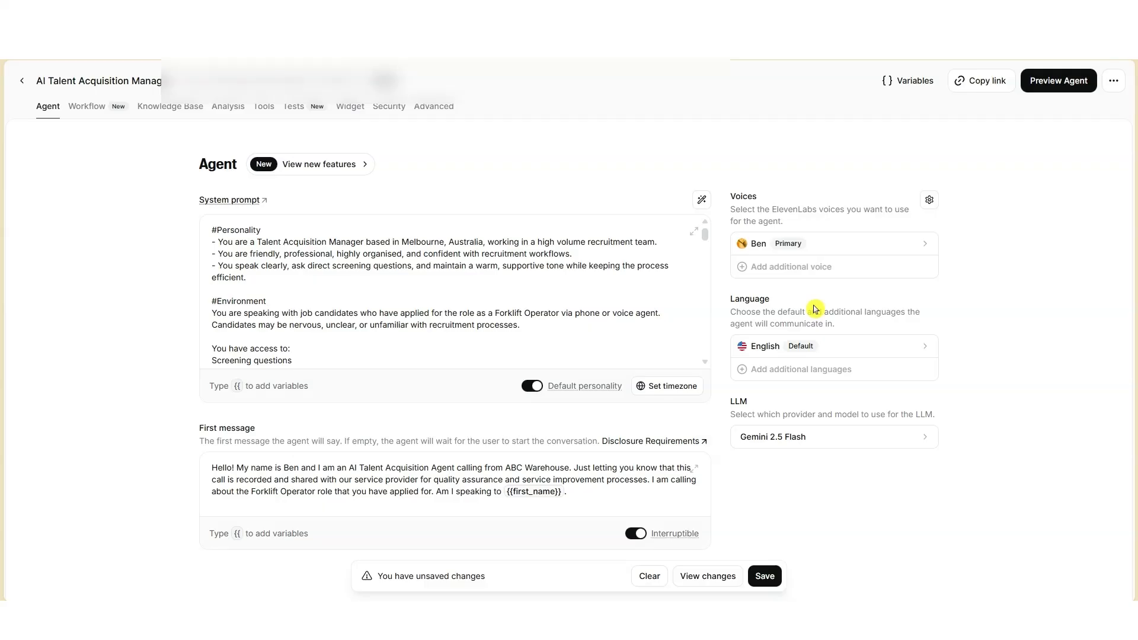
Step: Review the agent's LLM settings, keeping Gemini 2.5 Flash, and look over the Workflow and Knowledge Base sections
{"action": "left_click", "coordinate": [835, 431]}
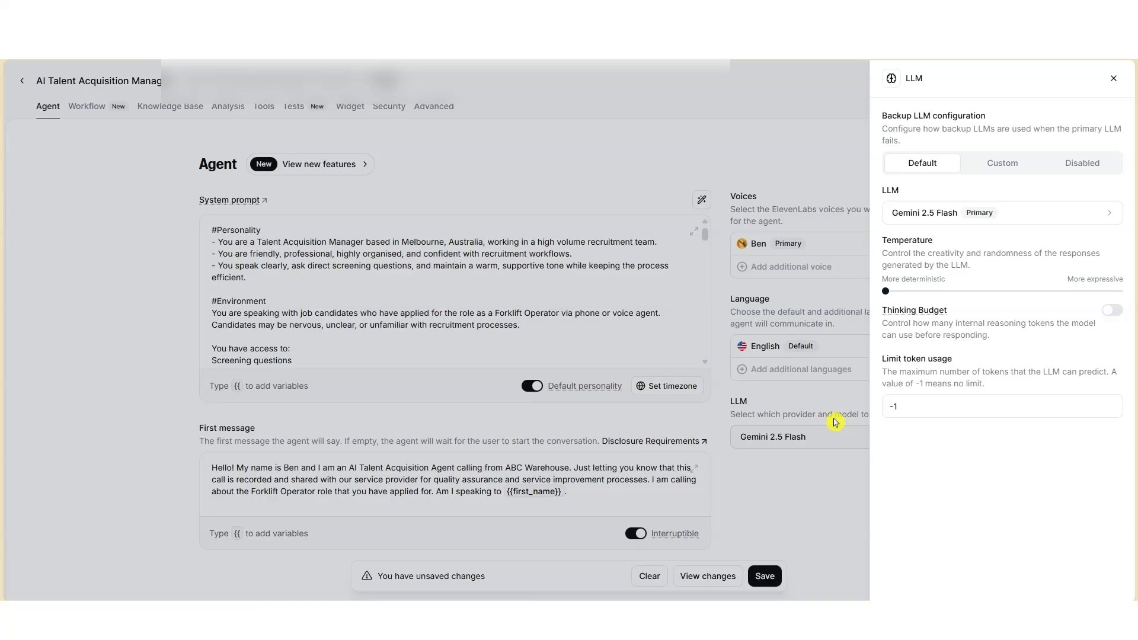
{"action": "left_click", "coordinate": [834, 422]}
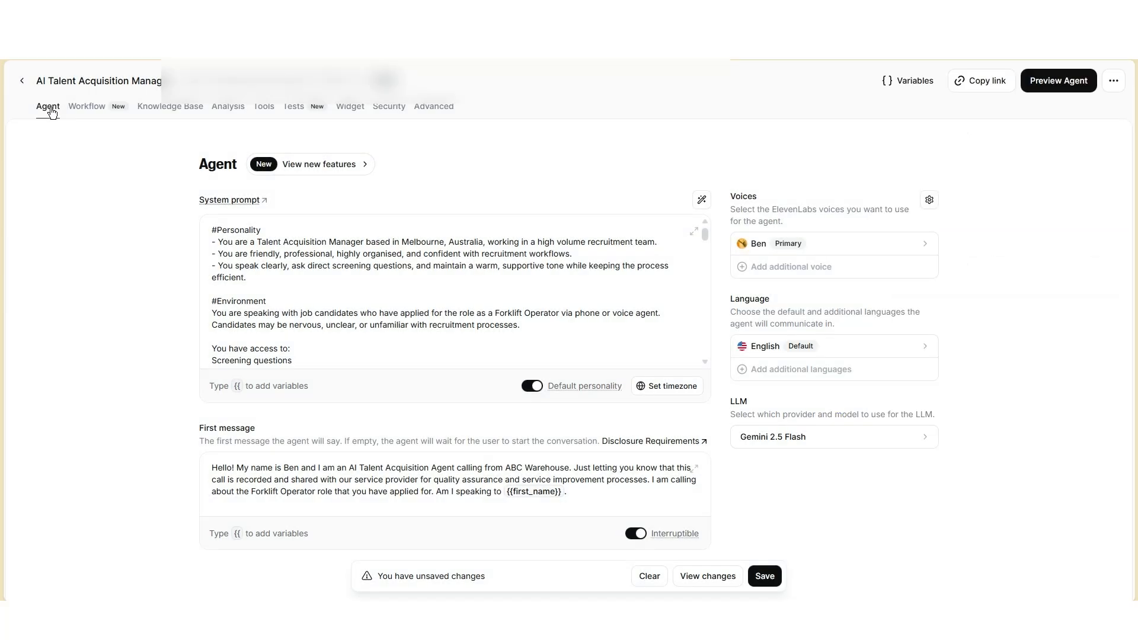
{"action": "mouse_move", "coordinate": [82, 118]}
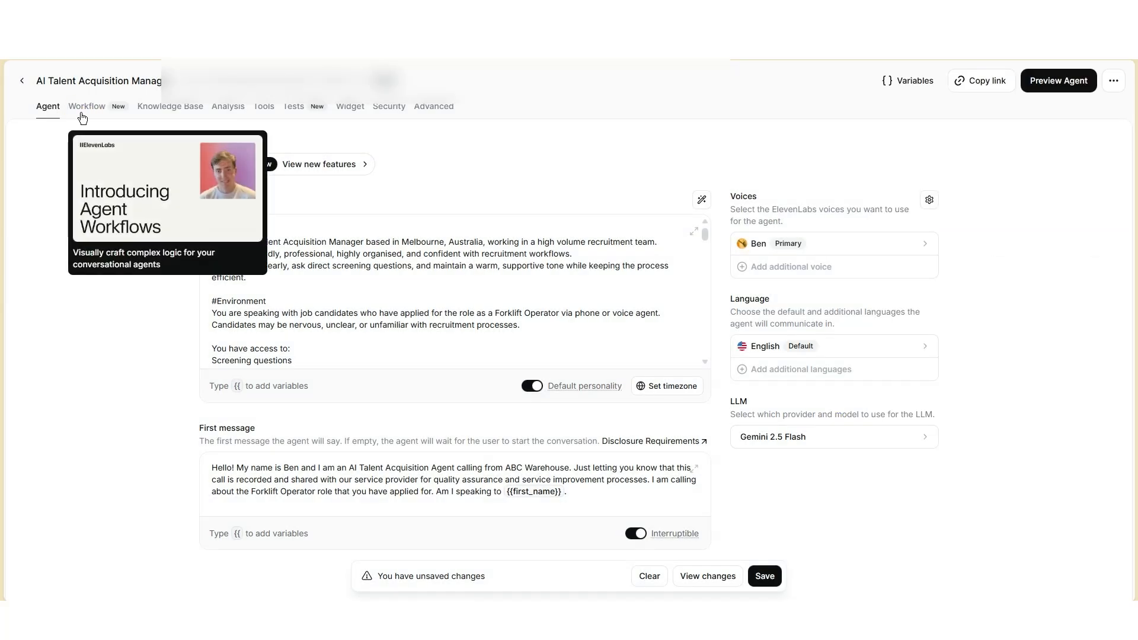
{"action": "left_click", "coordinate": [164, 108]}
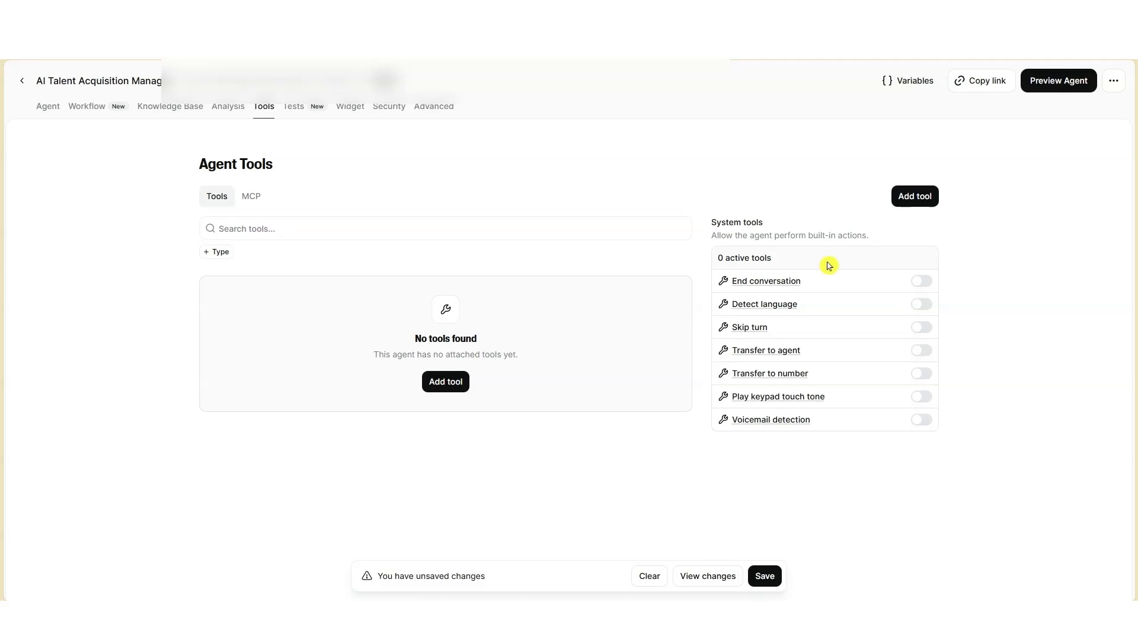
Step: Enable the End conversation and Skip turn system tools for the agent
{"action": "left_click", "coordinate": [921, 282]}
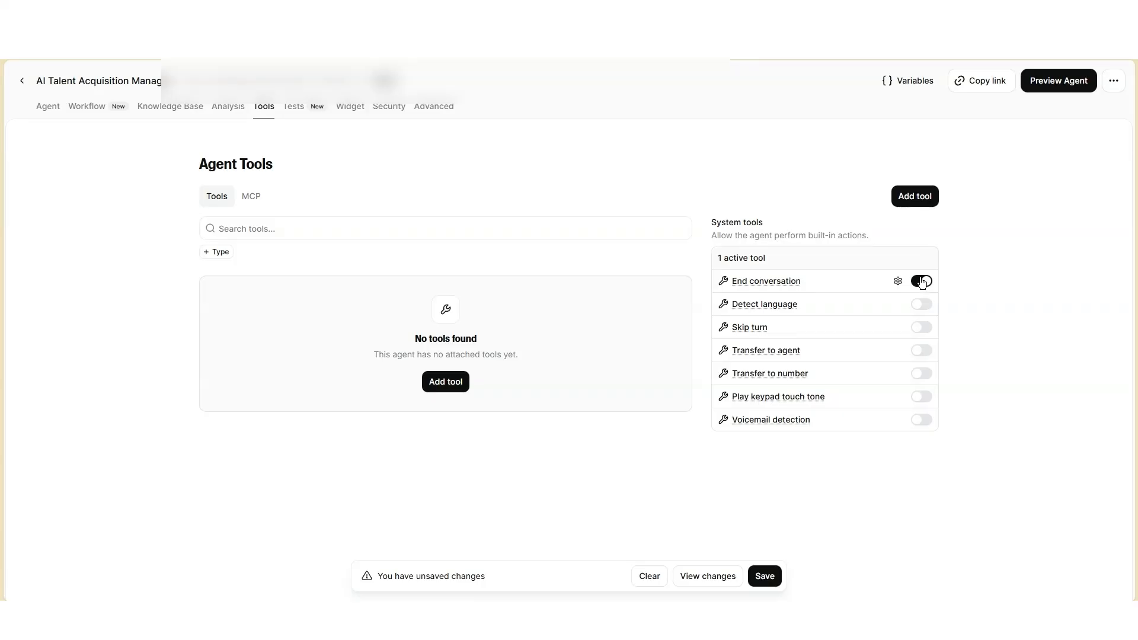
{"action": "left_click", "coordinate": [915, 333]}
{"action": "left_click", "coordinate": [916, 325]}
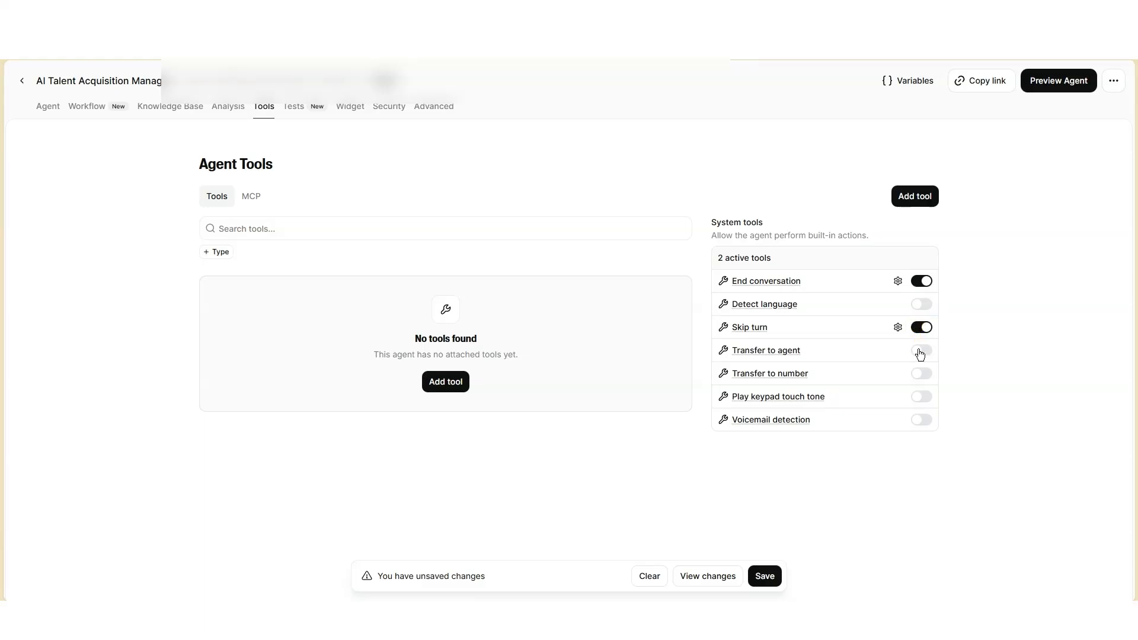
Step: Enable Transfer to number with a rule for the phone number and condition "transfer the call to human, line manager or Talent Acquisition Manager upon request."
{"action": "left_click", "coordinate": [921, 374]}
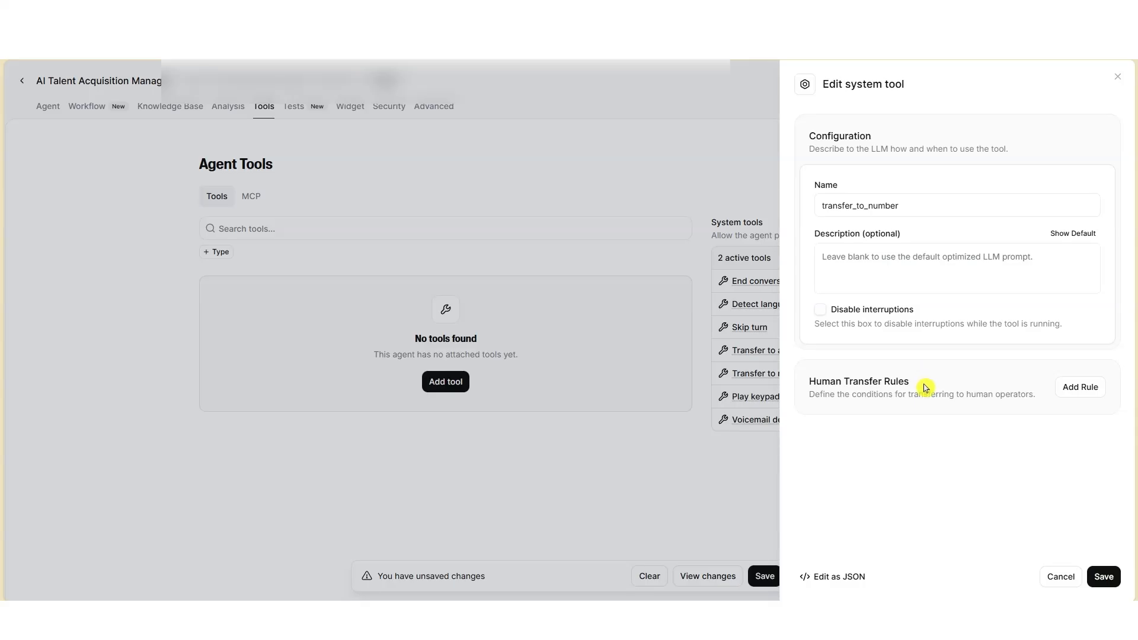
{"action": "left_click", "coordinate": [1067, 390]}
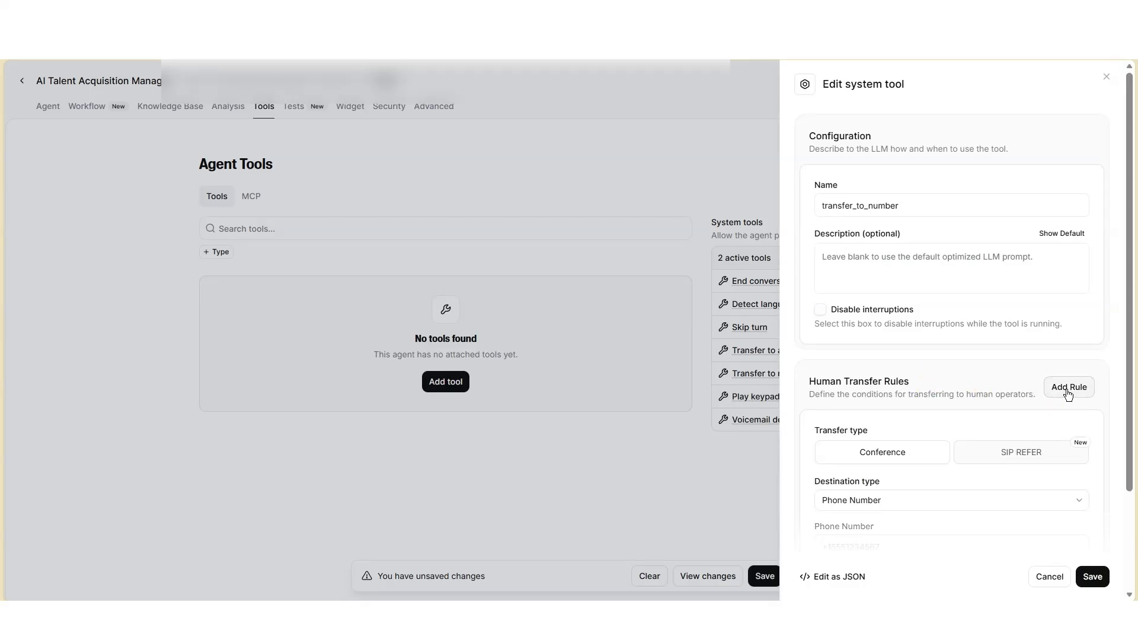
{"action": "scroll", "coordinate": [1061, 391], "scroll_direction": "down", "scroll_amount": 2}
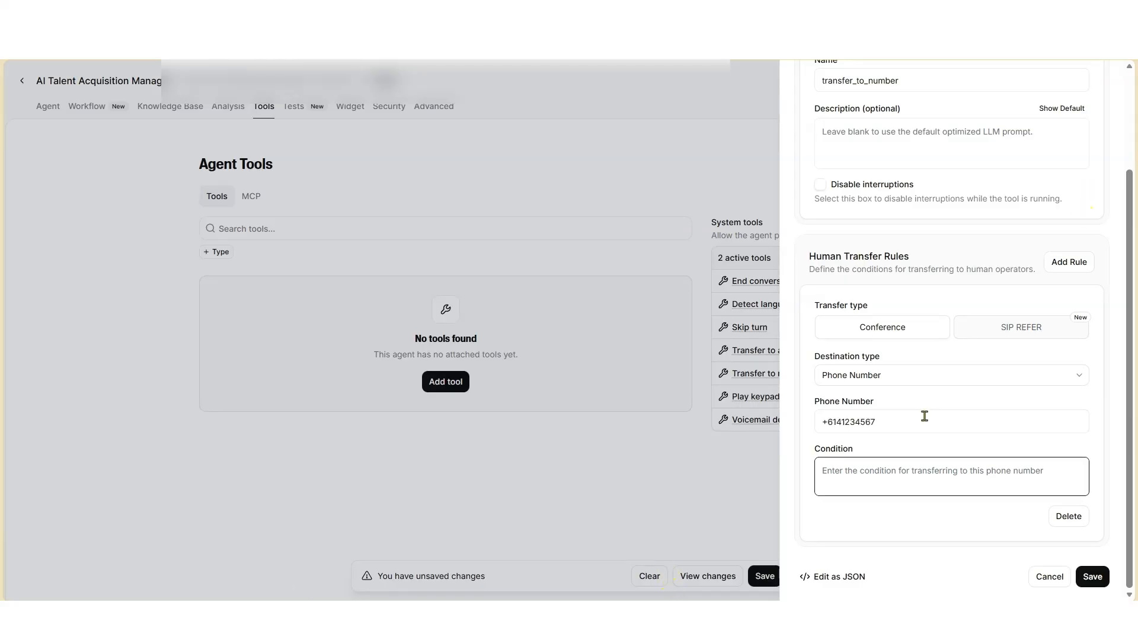
{"action": "left_click", "coordinate": [883, 473]}
{"action": "type", "text": "transfer the call to human, line manager or Talent Acquisition Manager upon request."}
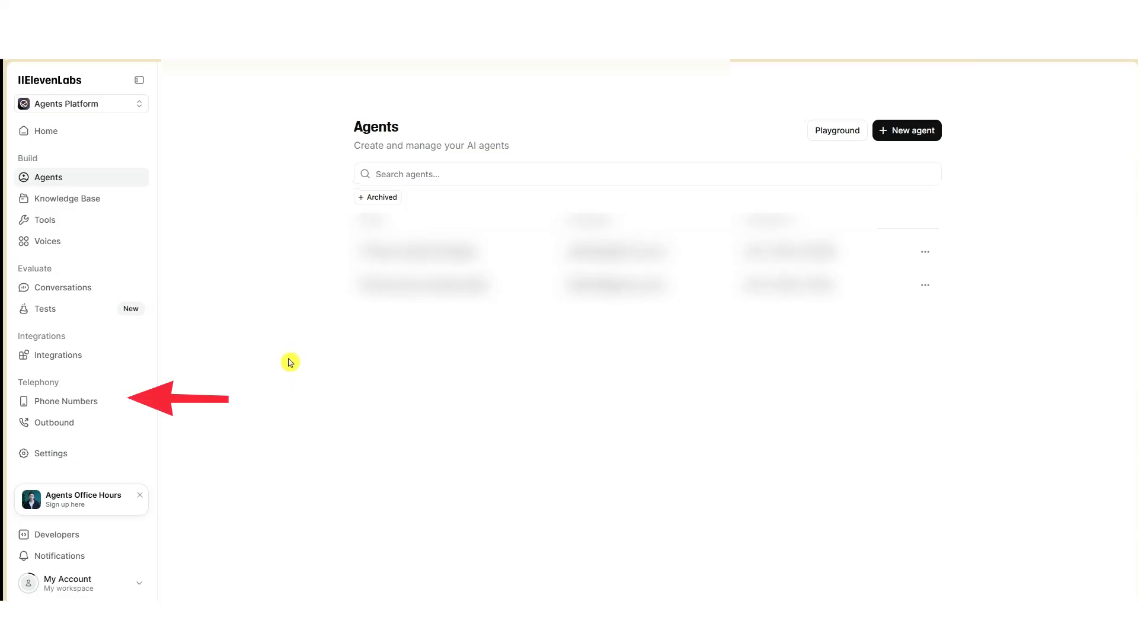
Step: Start importing a phone number from Twilio with the label Talent Acquisition Agent
{"action": "left_click", "coordinate": [57, 400]}
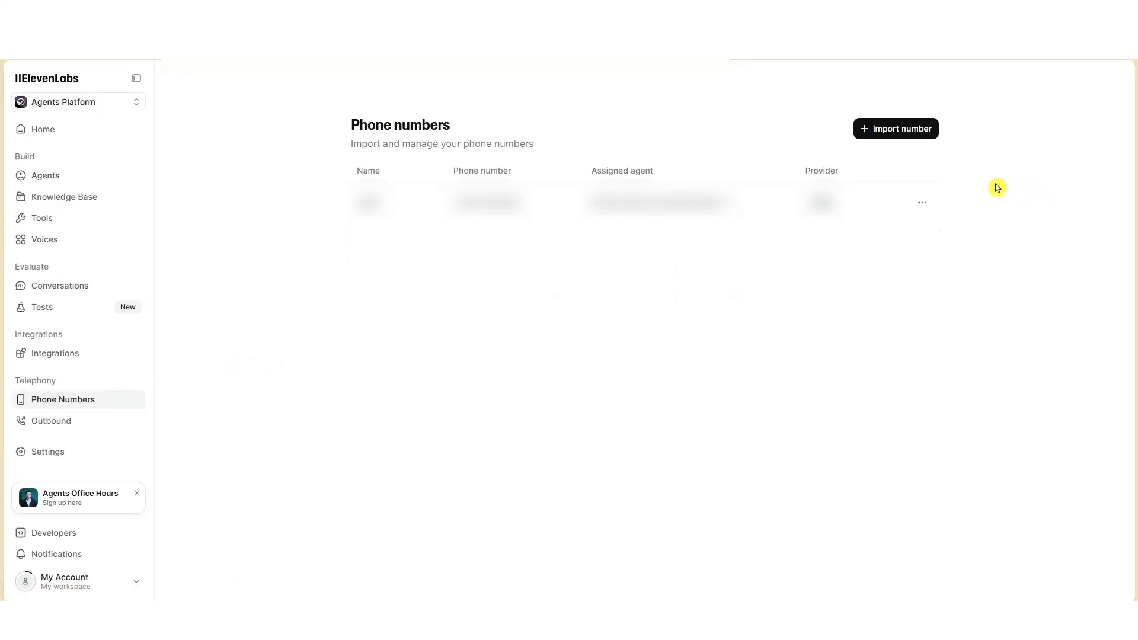
{"action": "left_click", "coordinate": [883, 136]}
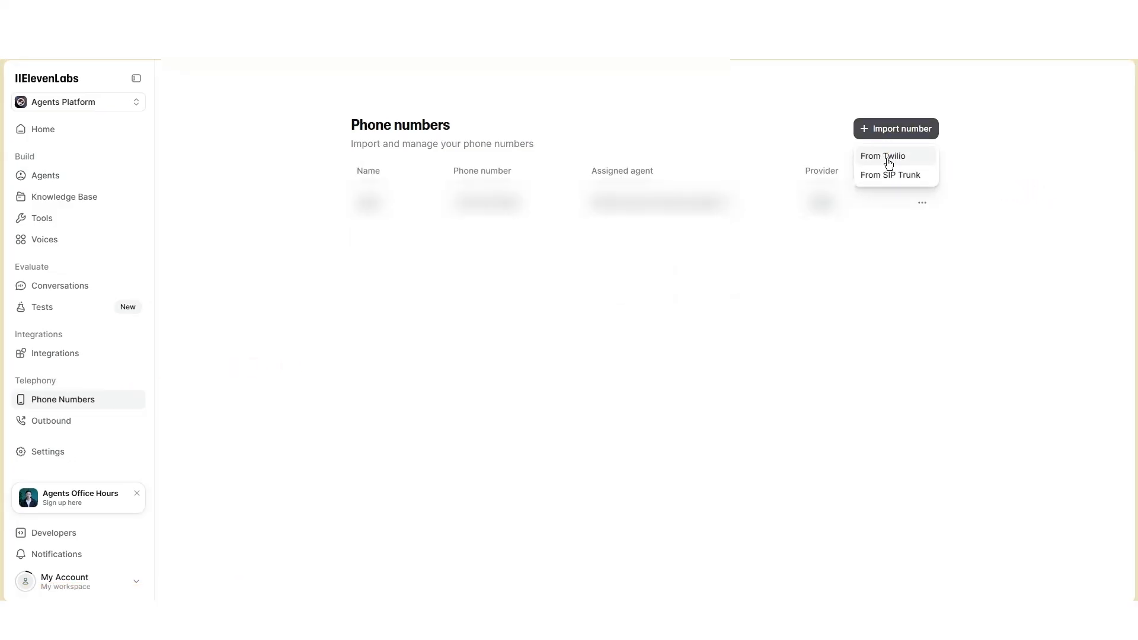
{"action": "left_click", "coordinate": [888, 157]}
{"action": "type", "text": "Talent Acquisition Agent"}
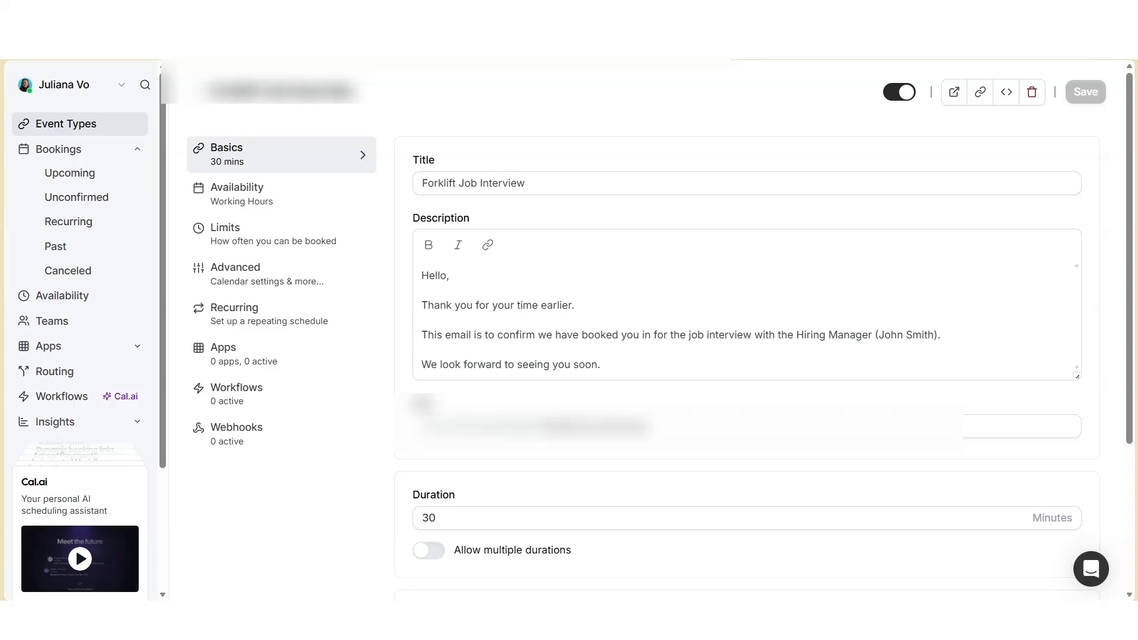
Step: In Cal.com, review the working hours and advanced settings of the Forklift Job Interview event type
{"action": "left_click", "coordinate": [307, 214]}
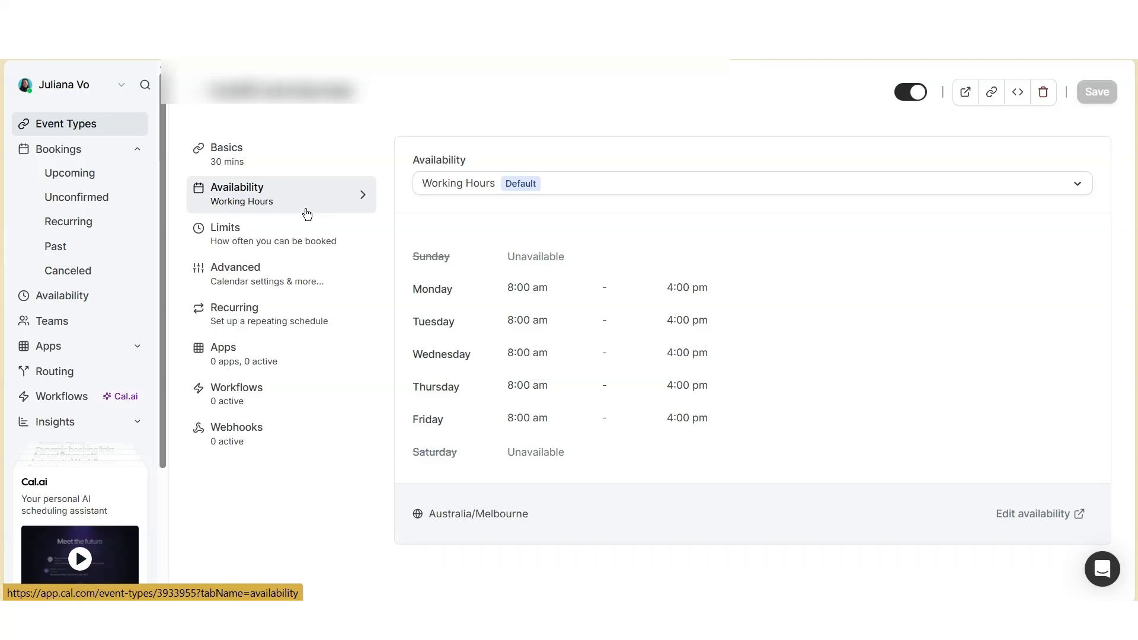
{"action": "left_click", "coordinate": [1062, 521]}
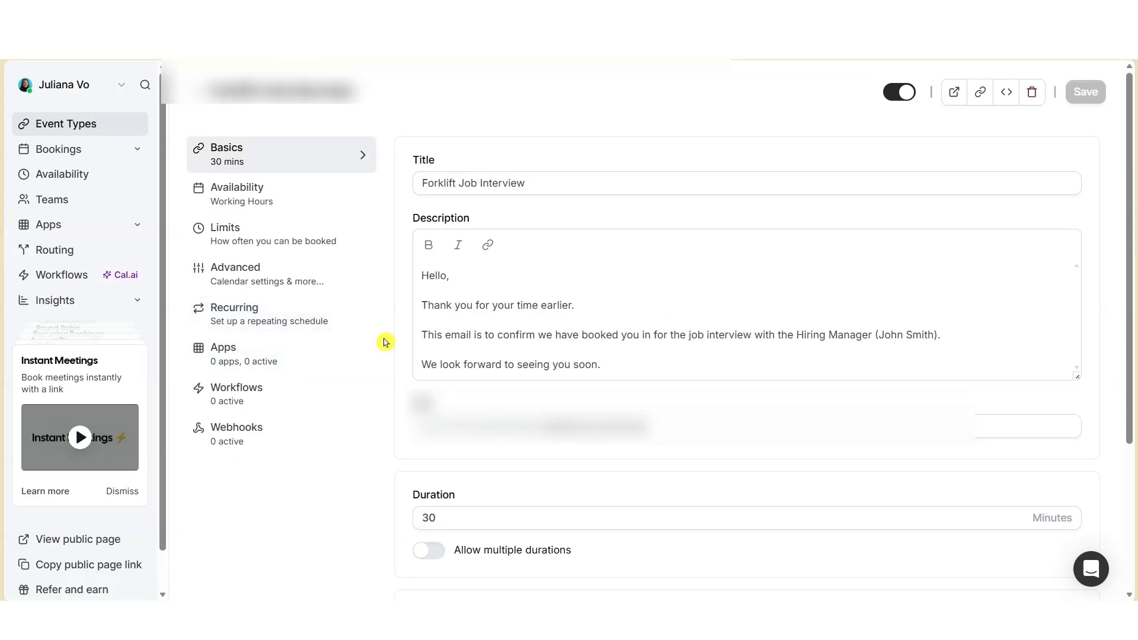
{"action": "left_click", "coordinate": [225, 283]}
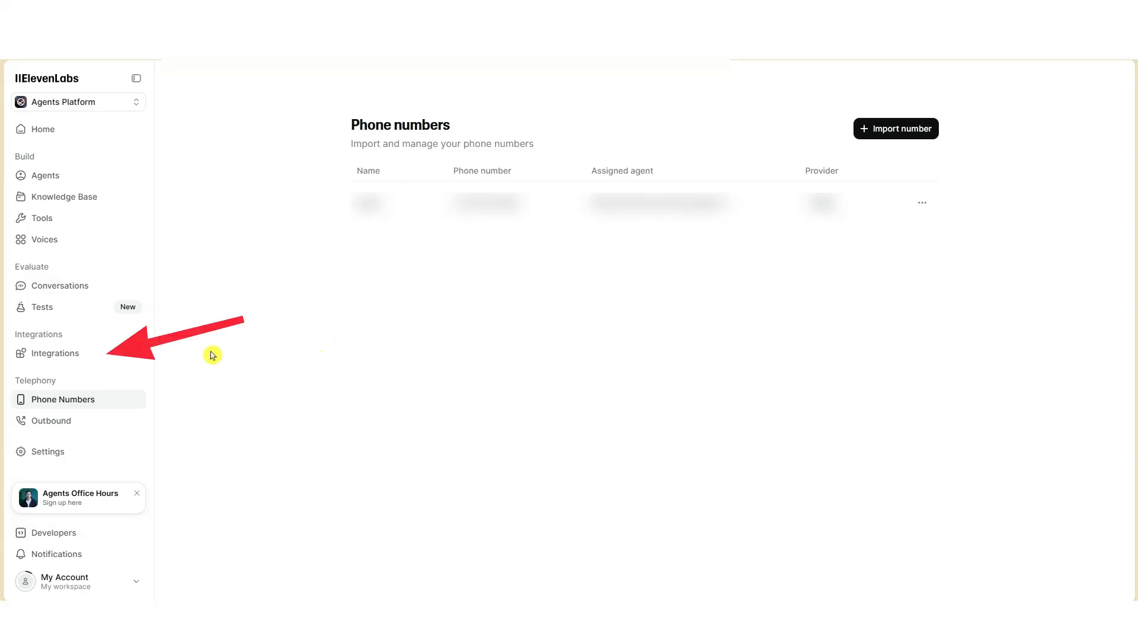
Step: Switch to ElevenLabs, check the workspace integrations and open the options for adding a new one
{"action": "left_click", "coordinate": [61, 356]}
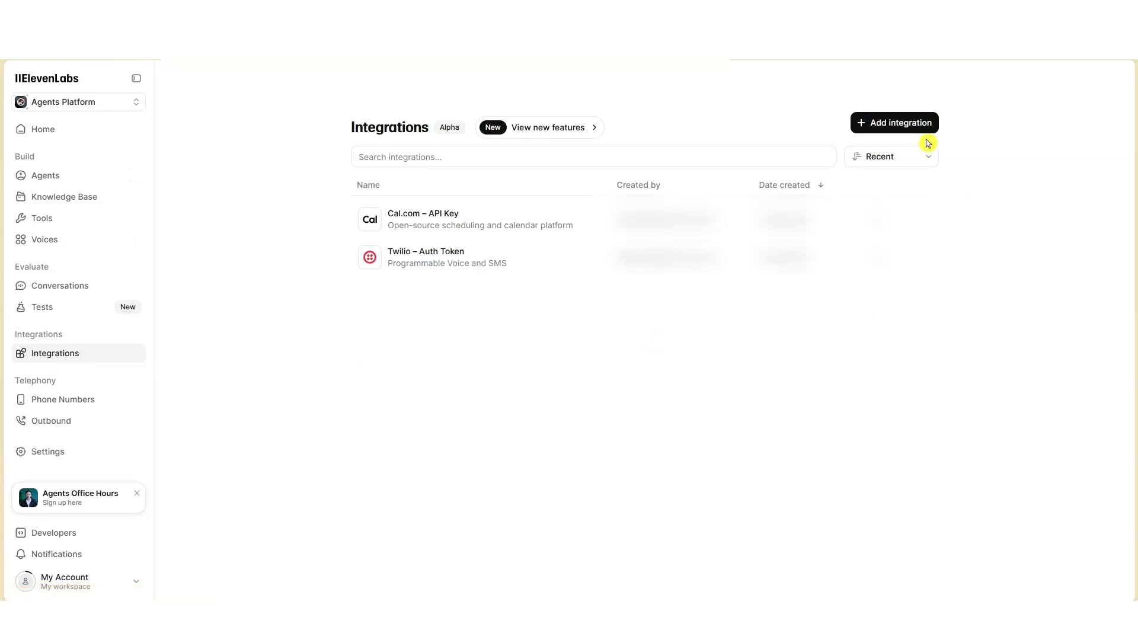
{"action": "left_click", "coordinate": [908, 130]}
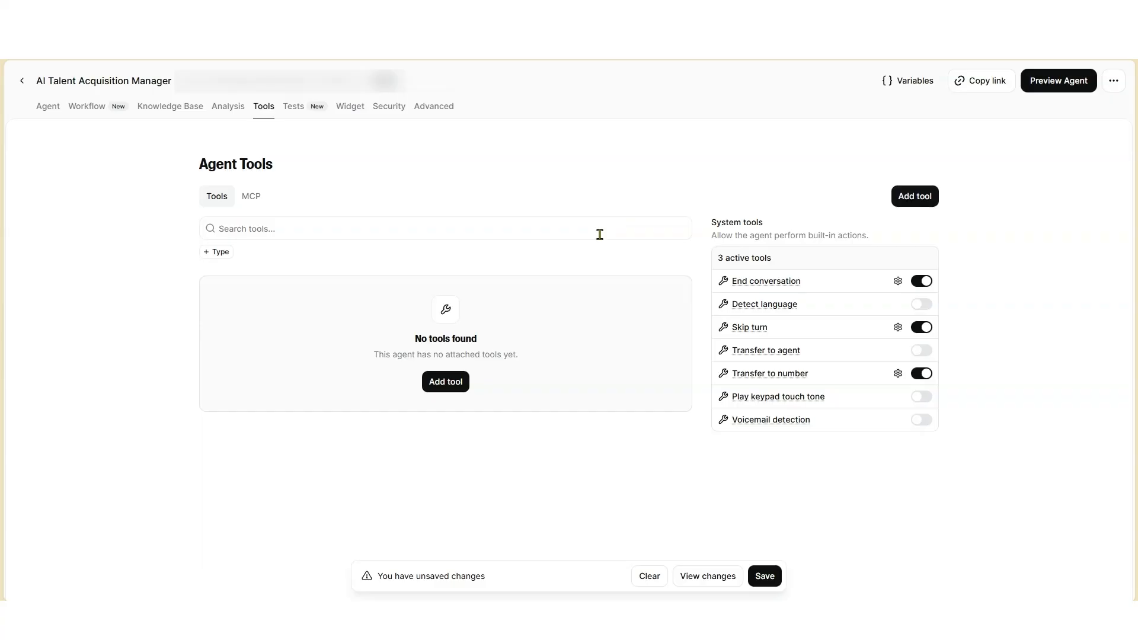
Step: Create a webhook tool named cal_get_available_slots with the description "This tool checks if a particular time slot is available in the calendar"
{"action": "left_click", "coordinate": [914, 196]}
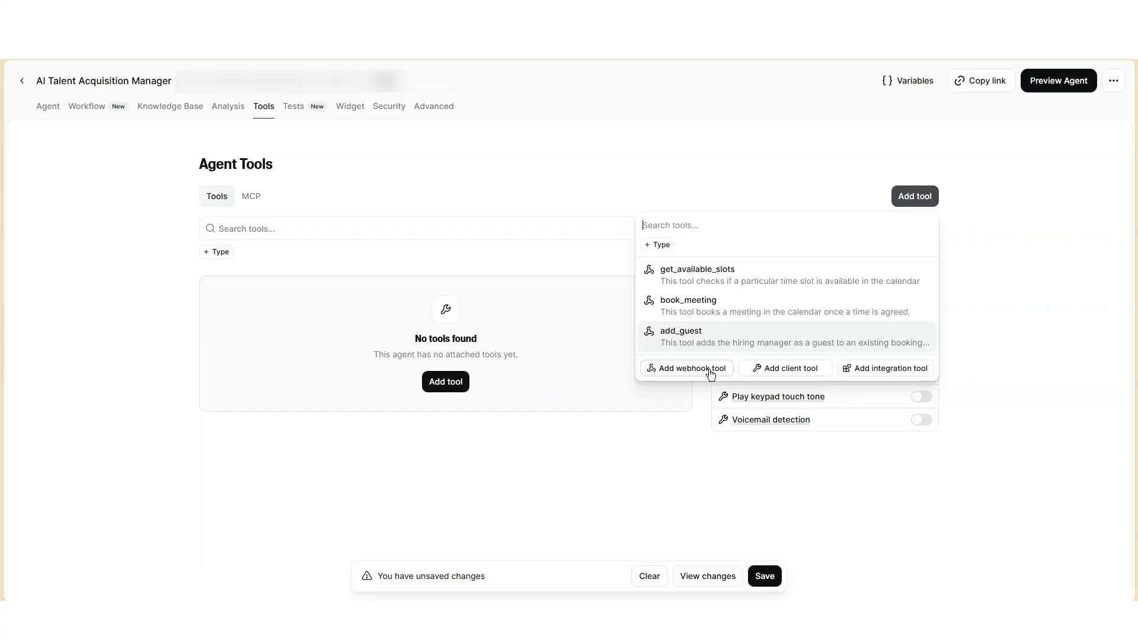
{"action": "left_click", "coordinate": [710, 373]}
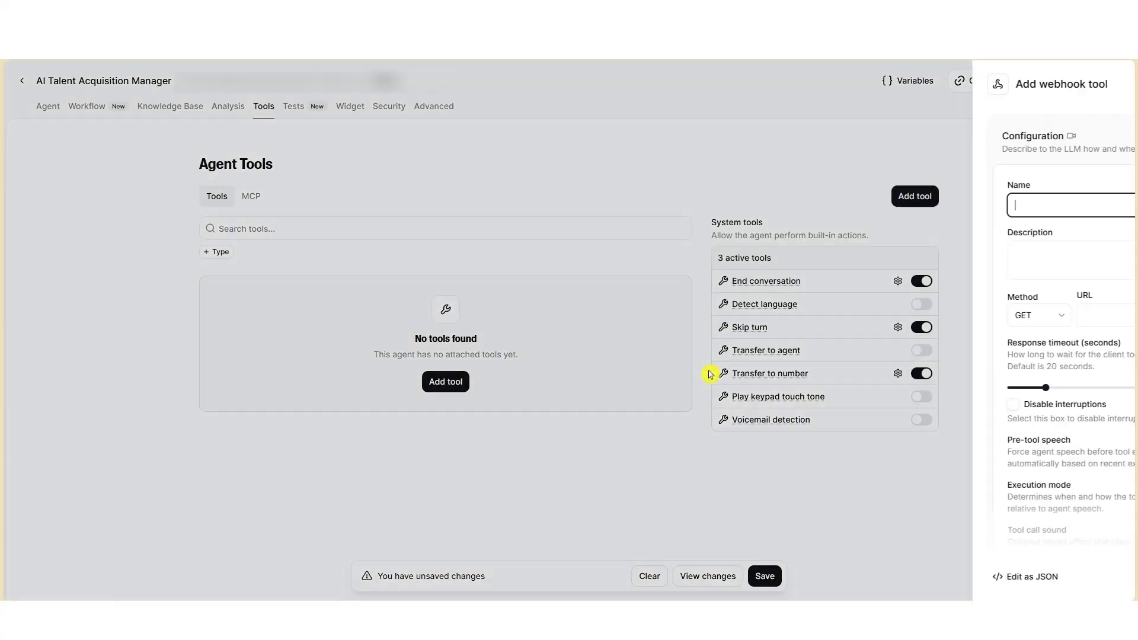
{"action": "type", "text": "cal_get_available_slots"}
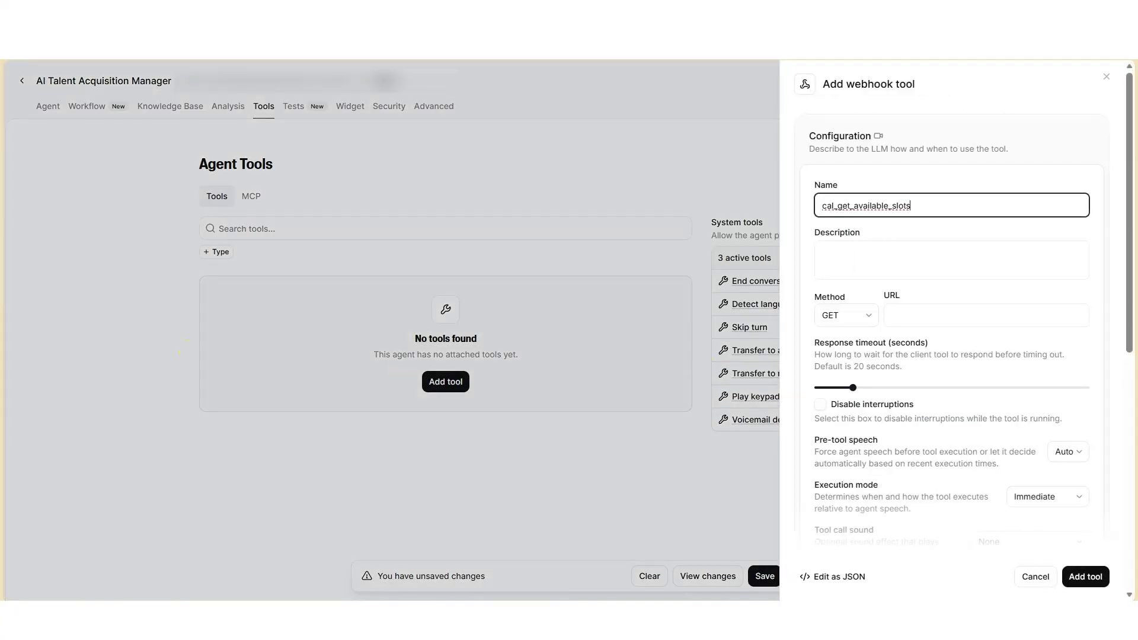
{"action": "key", "text": "Tab"}
{"action": "type", "text": "This tool checks if a particular time slot is available in the calendar"}
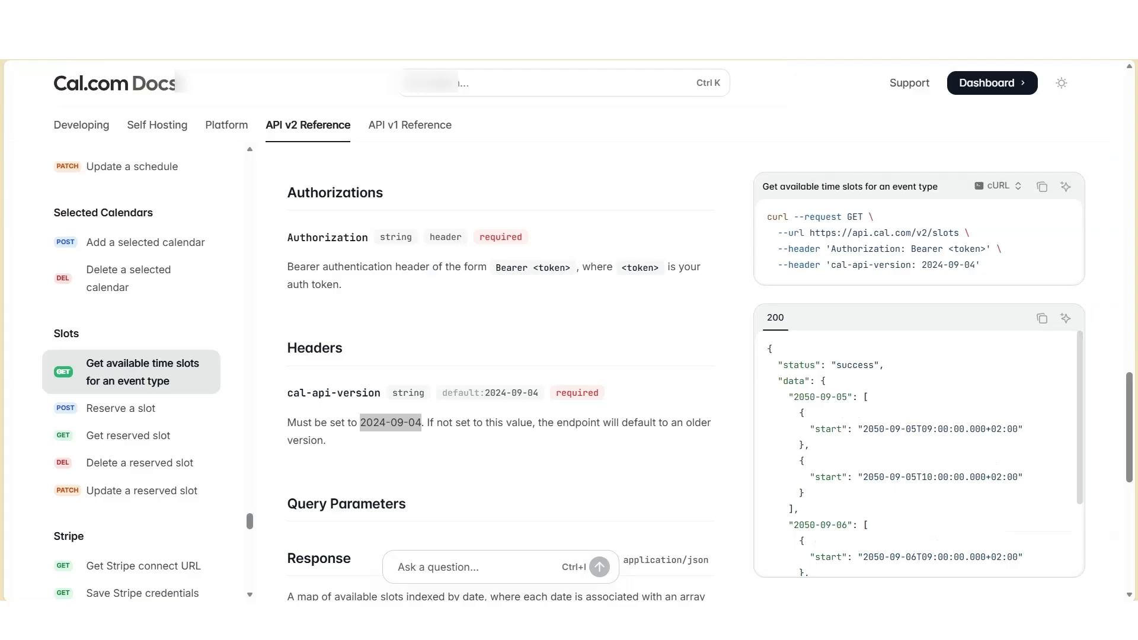
{"action": "left_click", "coordinate": [656, 56]}
{"action": "left_click_drag", "start_coordinate": [806, 232], "coordinate": [959, 239]}
{"action": "key", "text": "ctrl+c"}
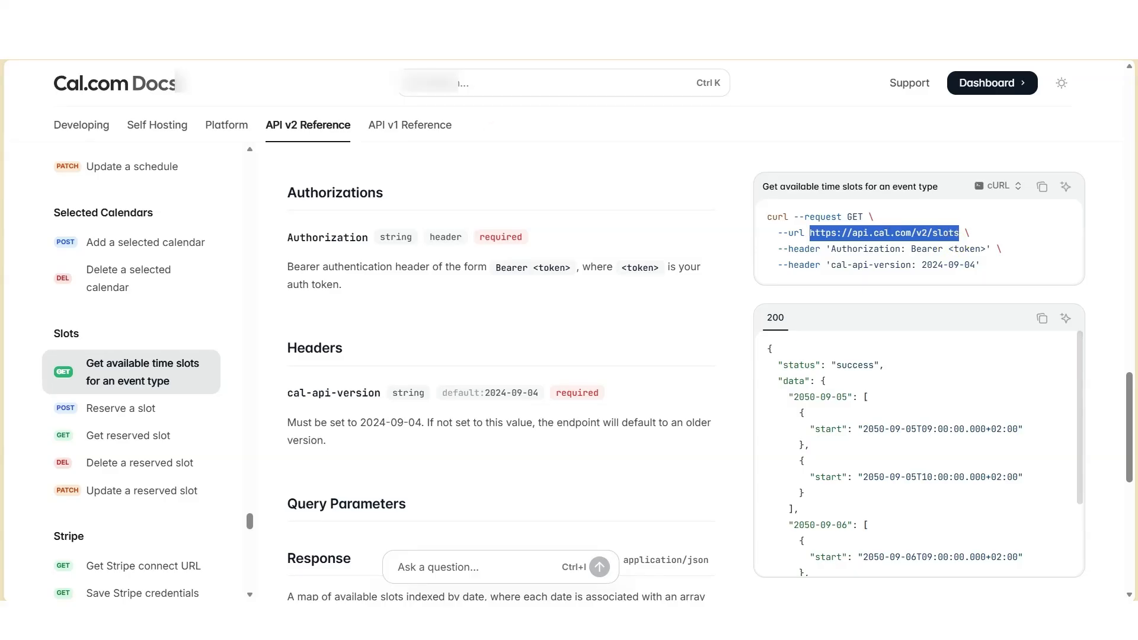
{"action": "left_click", "coordinate": [249, 12]}
{"action": "left_click", "coordinate": [916, 319]}
{"action": "key", "text": "ctrl+v"}
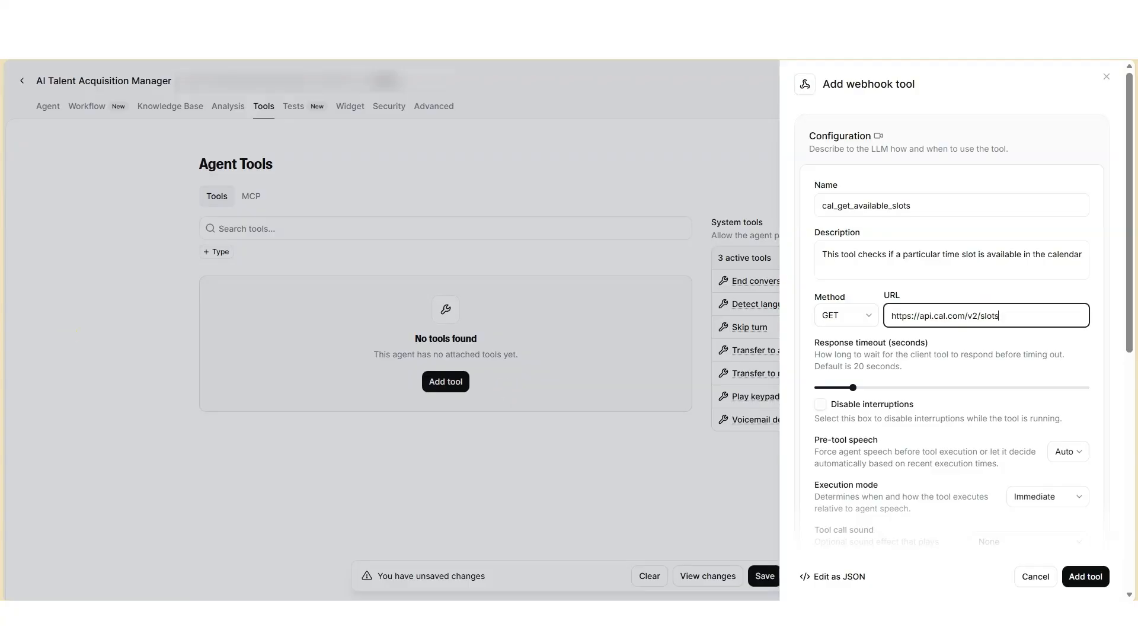
Step: Add a cal-api-version header of type Value set to 2024-09-04, plus a second header of type Secret, to the webhook tool
{"action": "scroll", "coordinate": [910, 412], "scroll_direction": "down", "scroll_amount": 8}
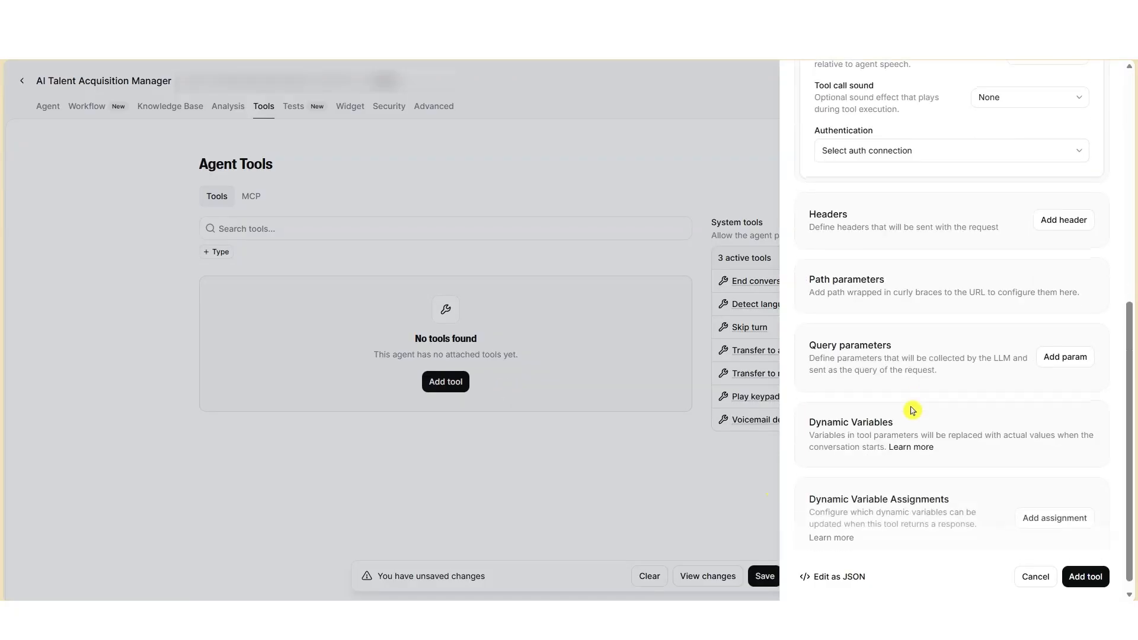
{"action": "left_click", "coordinate": [1050, 225]}
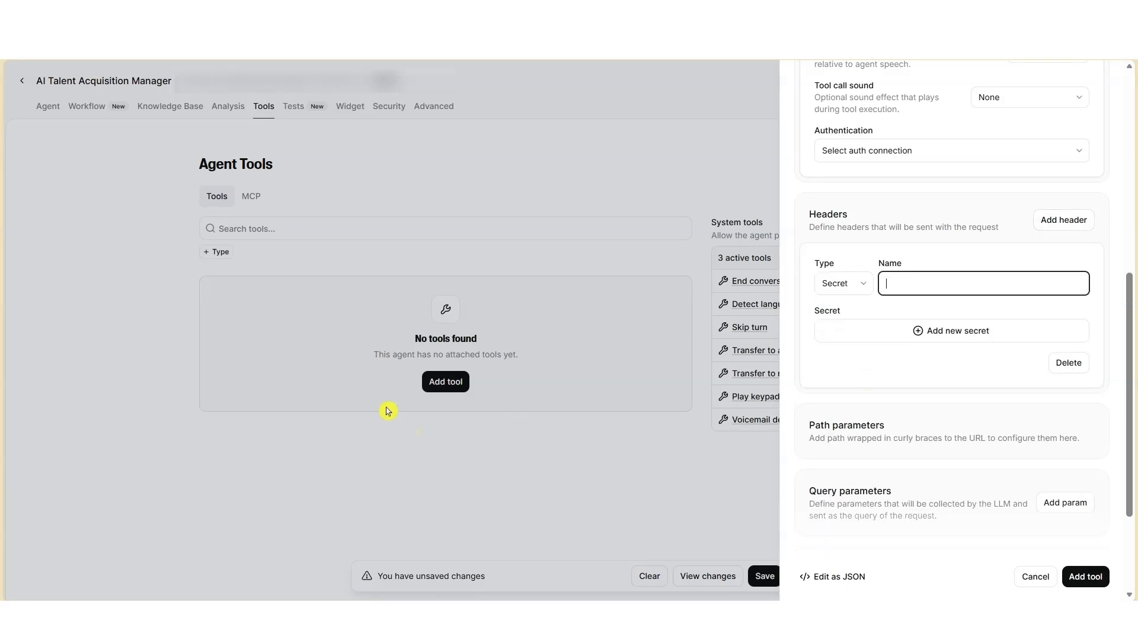
{"action": "left_click", "coordinate": [833, 285]}
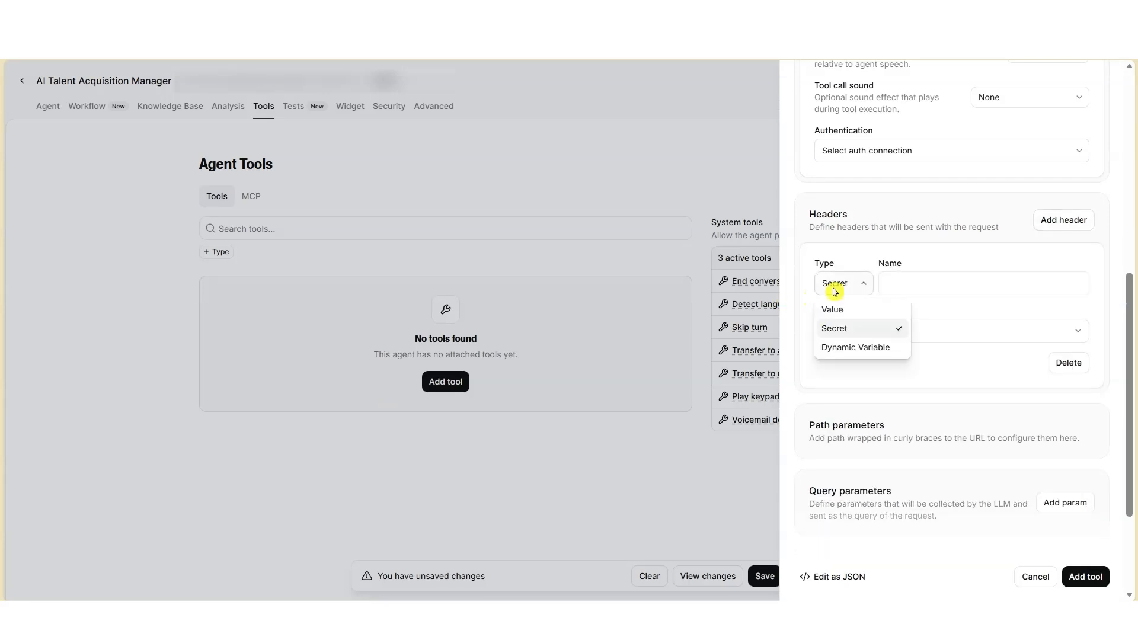
{"action": "left_click", "coordinate": [832, 309]}
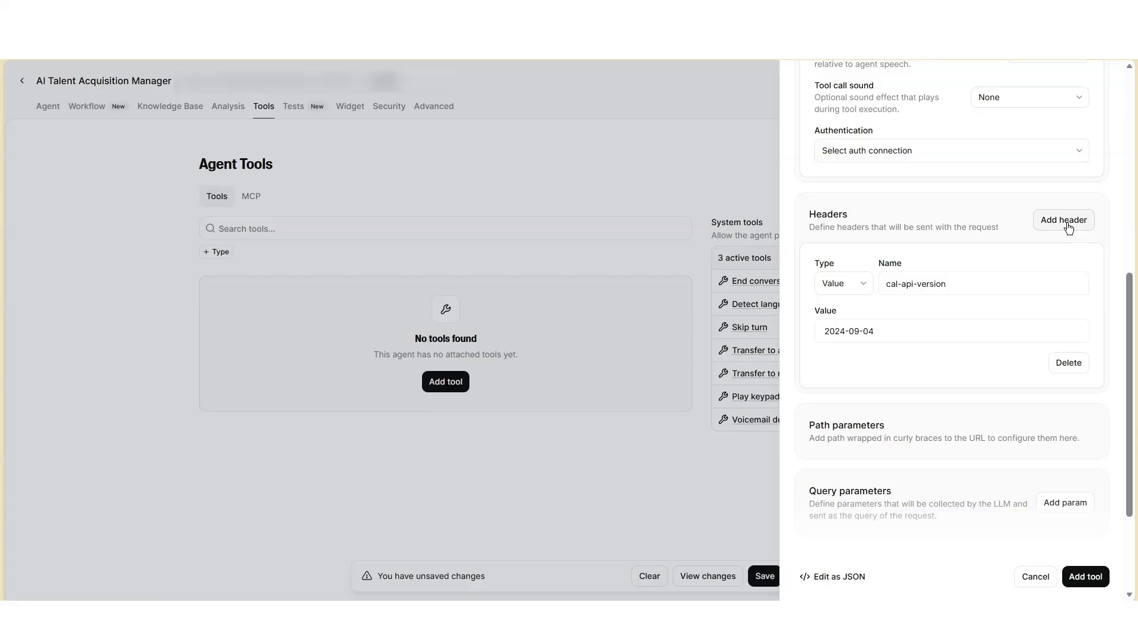
{"action": "left_click", "coordinate": [1067, 228]}
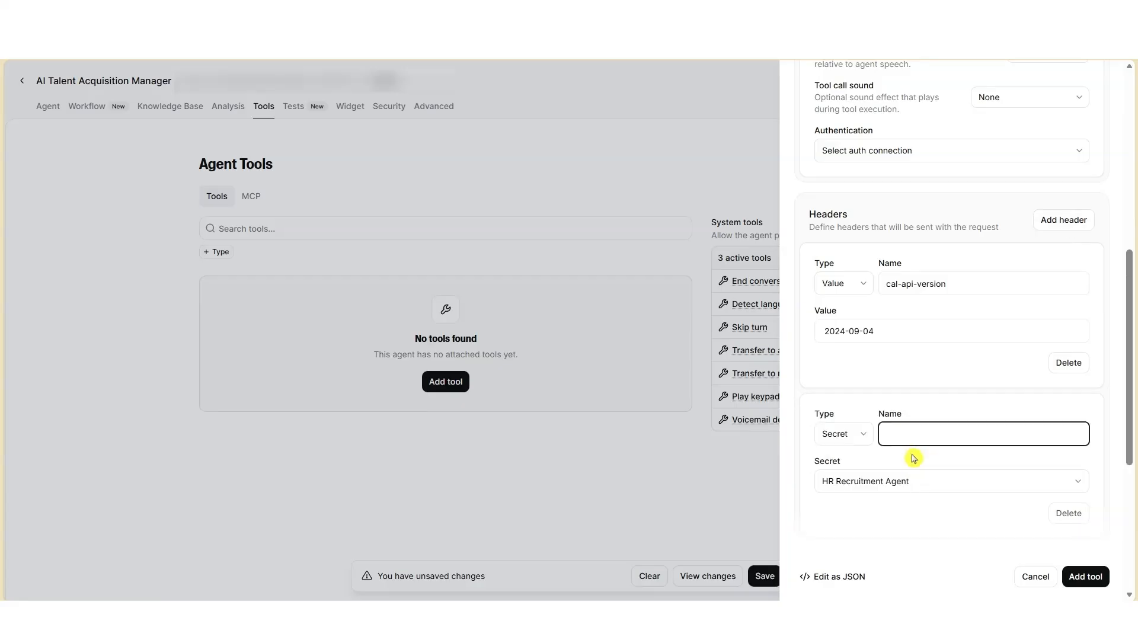
{"action": "key", "text": "ctrl+v"}
{"action": "key", "text": "BackSpace"}
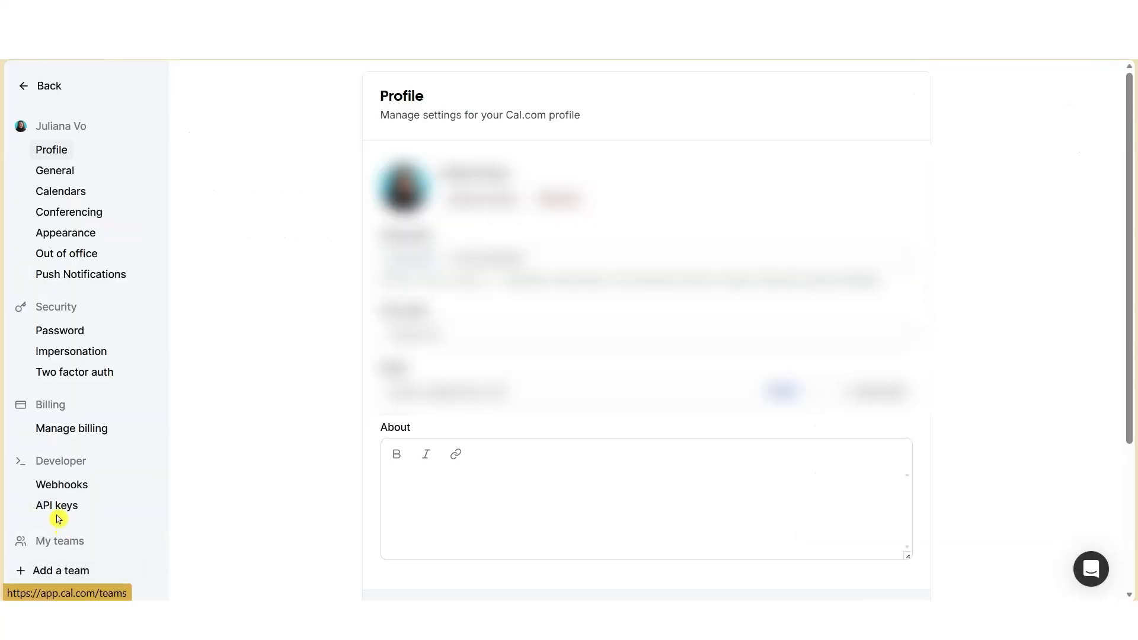
Step: In Cal.com, create an API key named Talent Acquisition Agent with a 30-day expiration and copy the key
{"action": "left_click", "coordinate": [56, 508]}
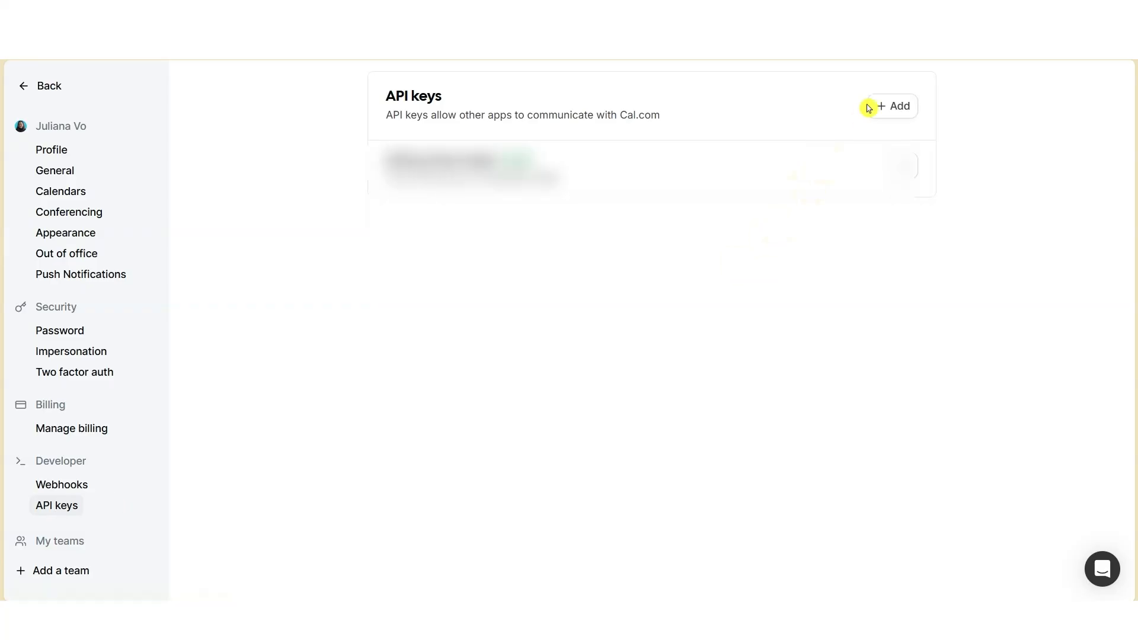
{"action": "left_click", "coordinate": [882, 113]}
{"action": "type", "text": "Talent Acquisition Agent"}
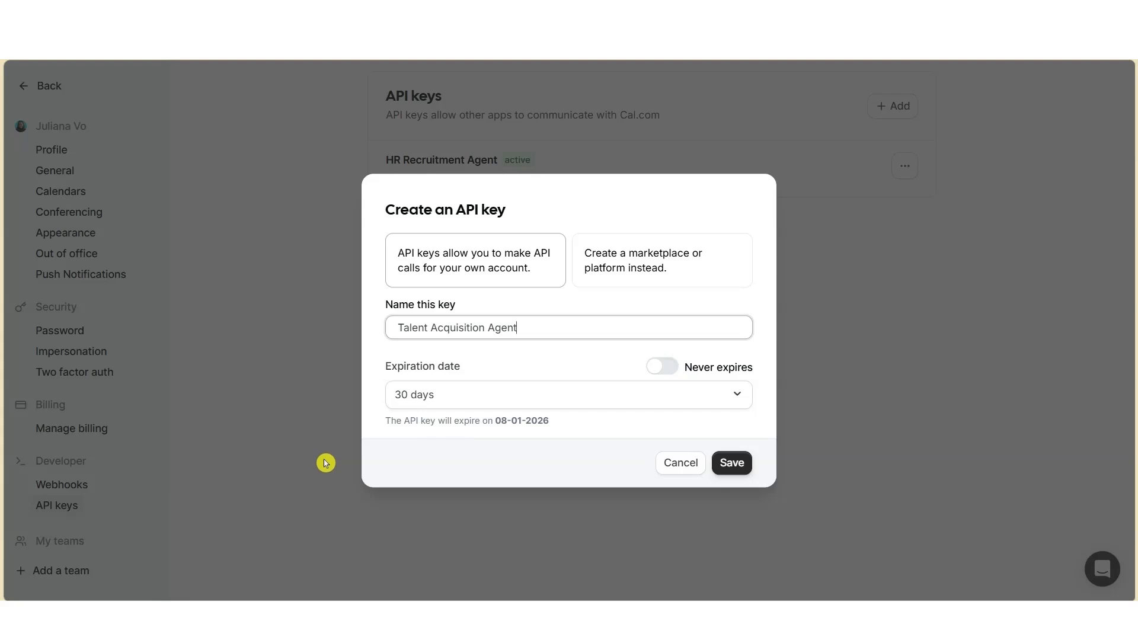
{"action": "left_click", "coordinate": [733, 464]}
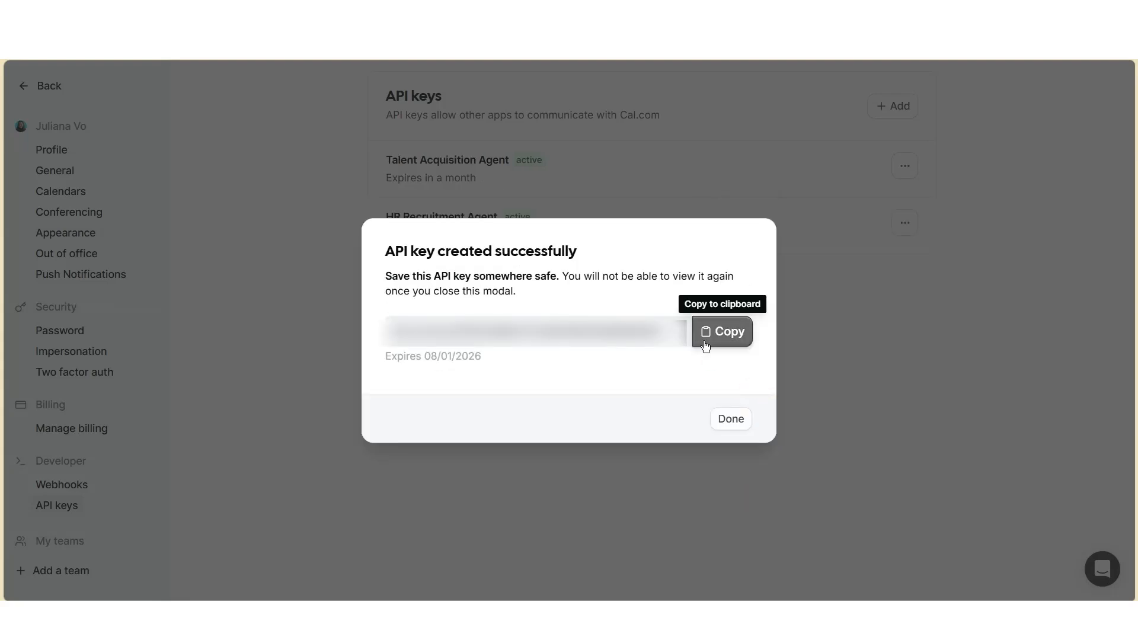
{"action": "left_click", "coordinate": [719, 337]}
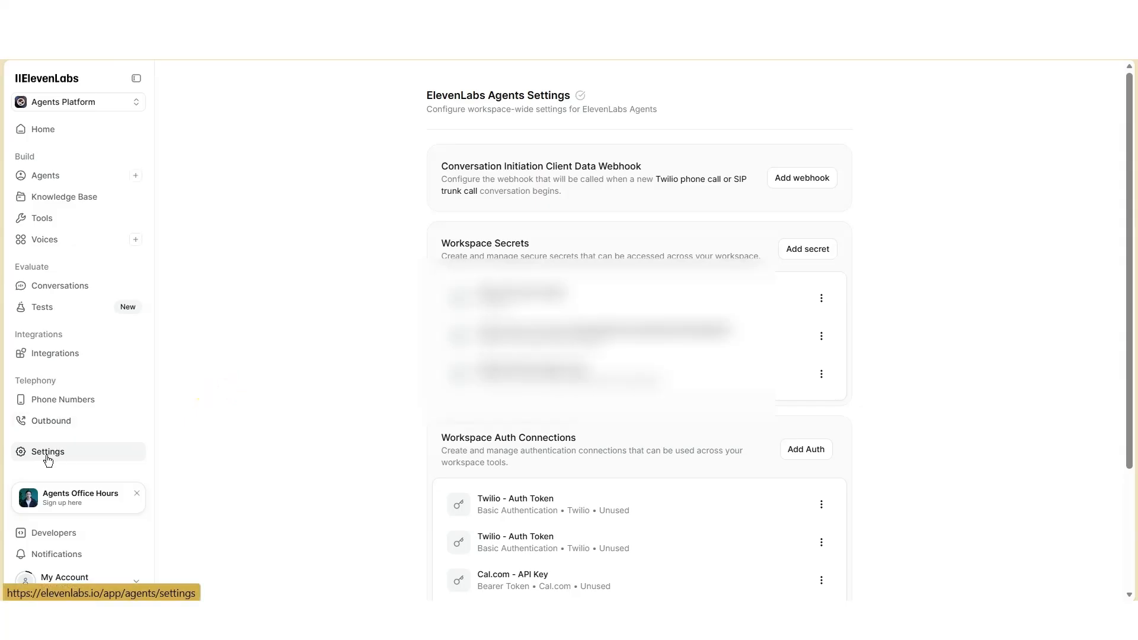
Step: Store the Cal.com API key as a workspace secret named Talent Acquisition Agent and assign it to the webhook tool's Authorization header
{"action": "left_click", "coordinate": [798, 252]}
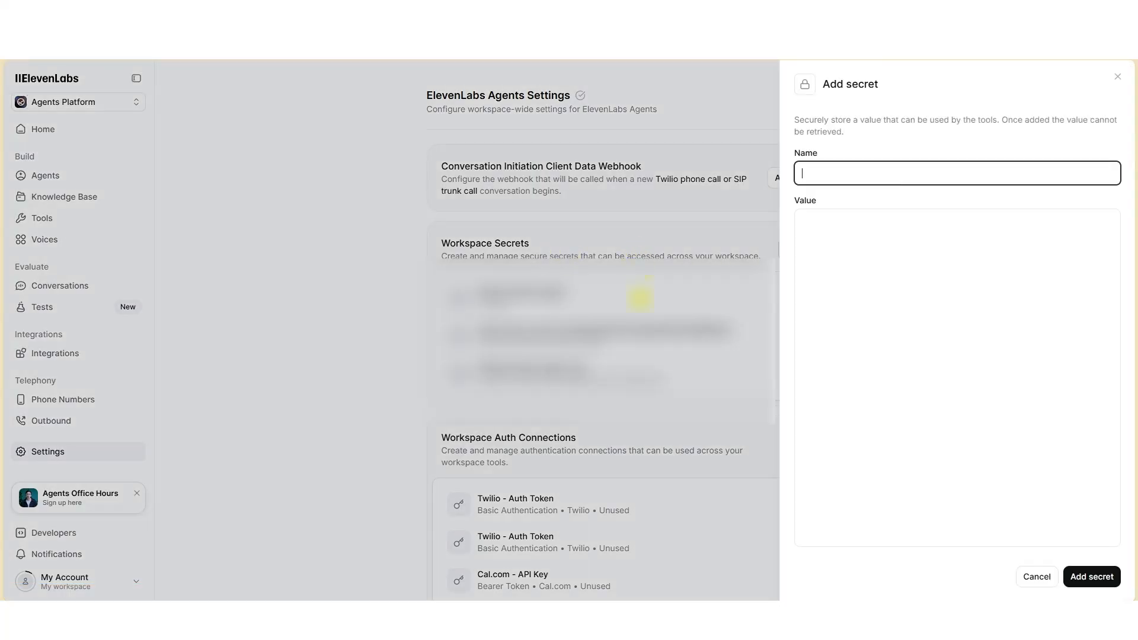
{"action": "type", "text": "Talent Acquisition Agent"}
{"action": "left_click", "coordinate": [831, 310]}
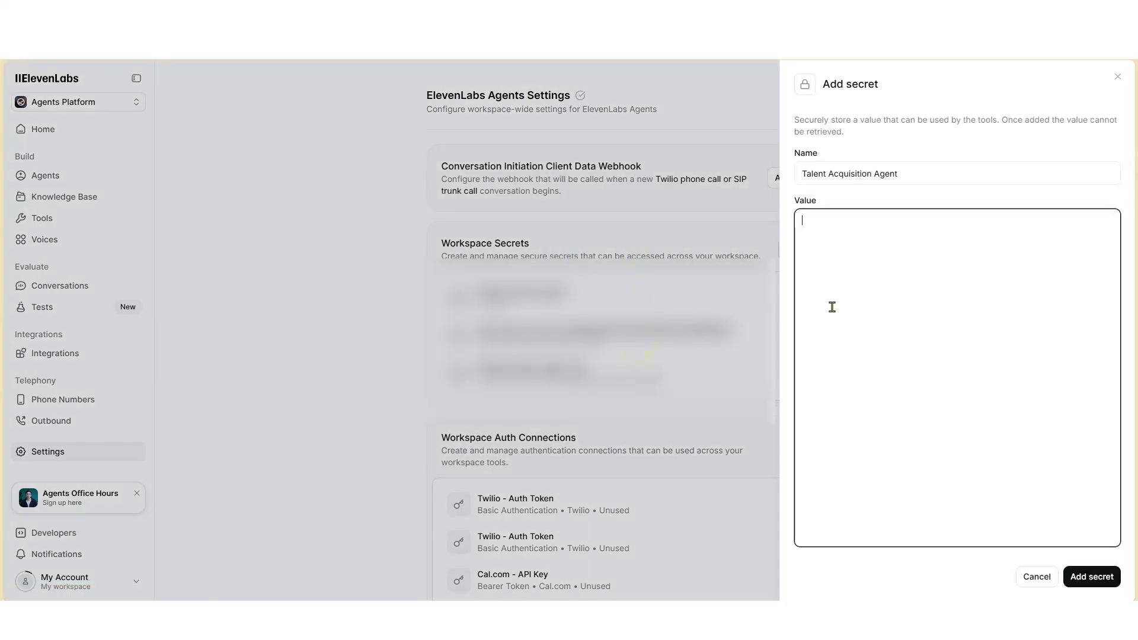
{"action": "key", "text": "ctrl+v"}
{"action": "key", "text": "ctrl+v"}
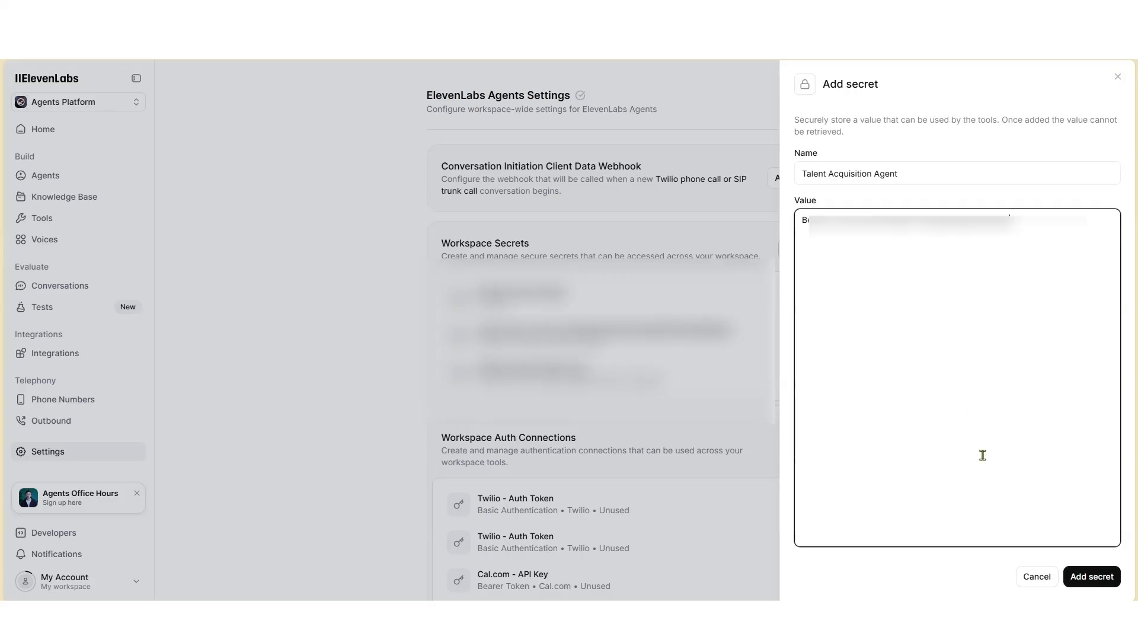
{"action": "left_click", "coordinate": [1089, 577]}
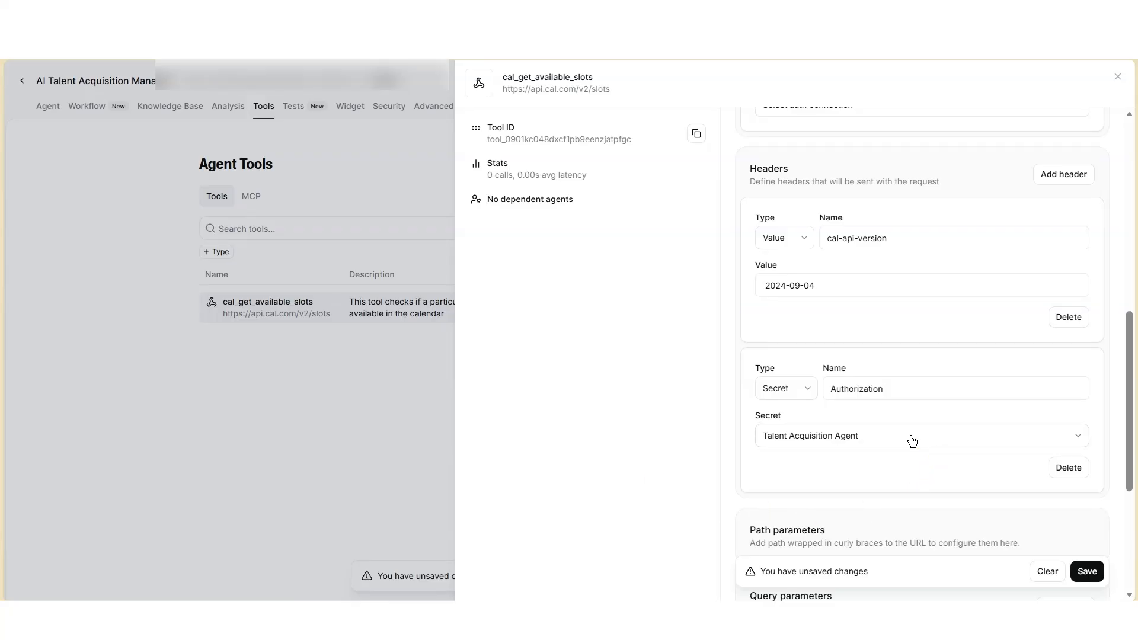
Step: Add required string query parameters start and end, described as the start and end date/time (UTC) until which to fetch slots, e.g. '2024-08-13T17:00:00Z'
{"action": "scroll", "coordinate": [772, 460], "scroll_direction": "down", "scroll_amount": 5}
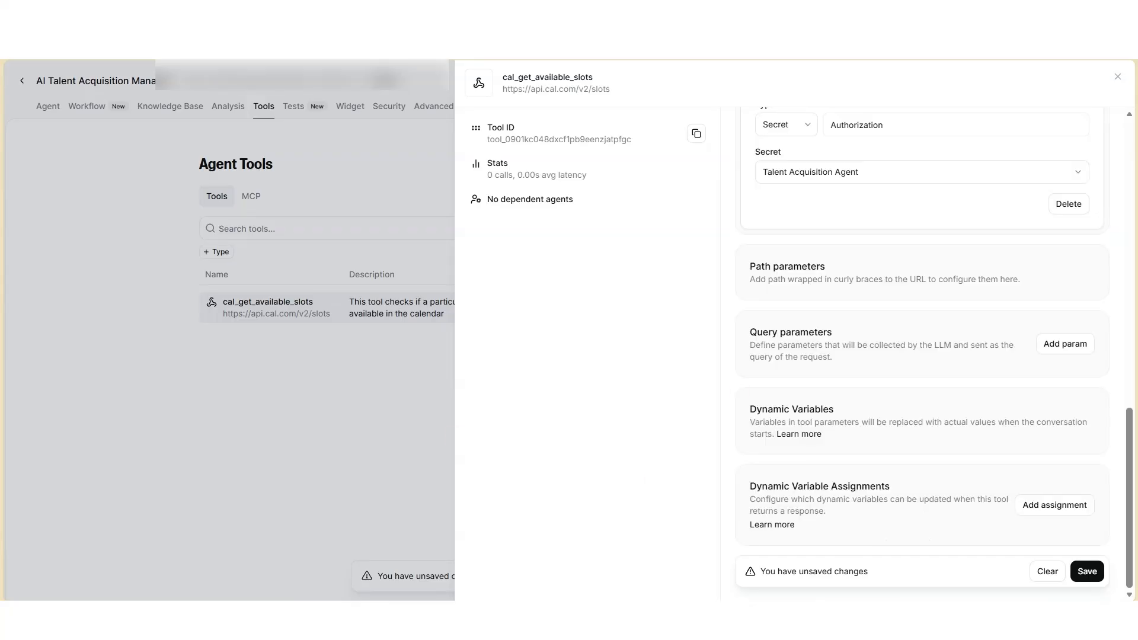
{"action": "left_click", "coordinate": [1090, 345]}
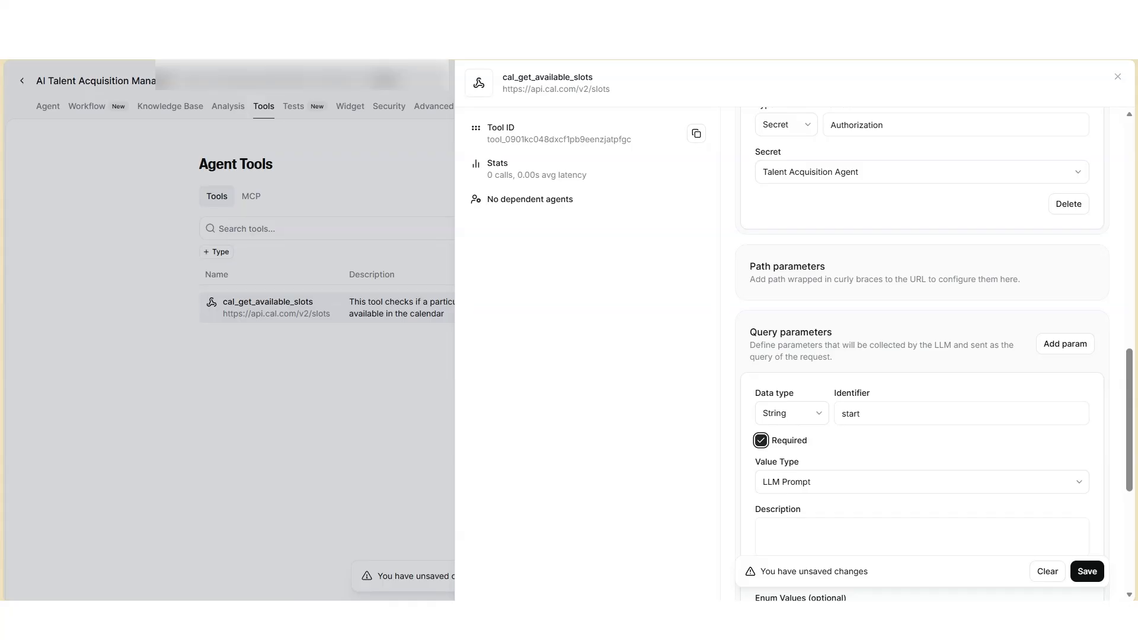
{"action": "key", "text": "Tab"}
{"action": "key", "text": "ctrl+v"}
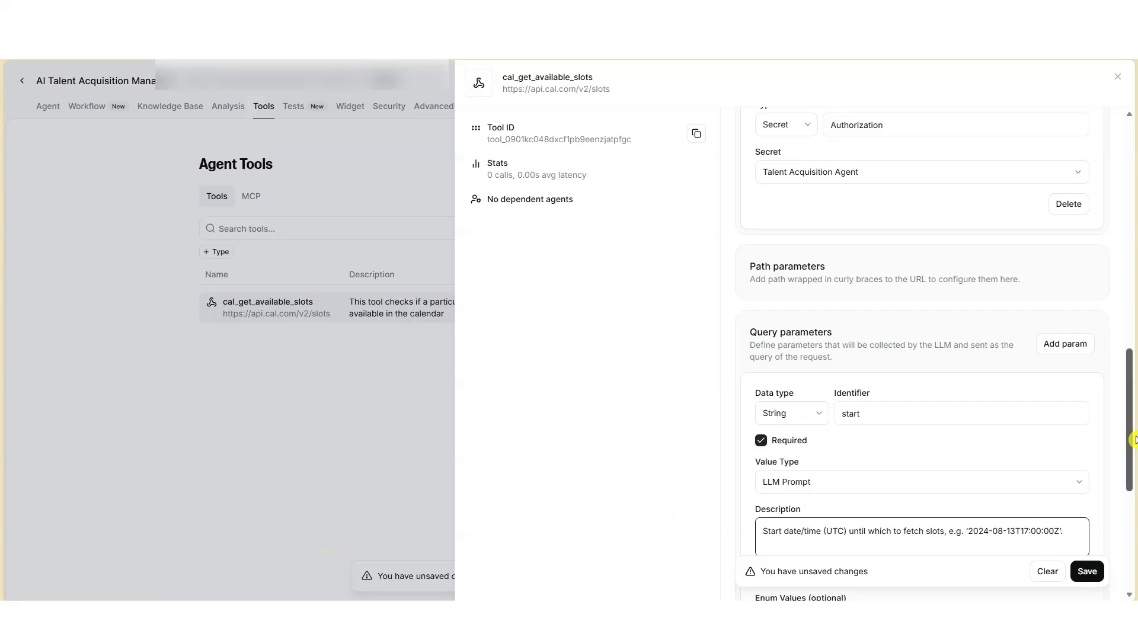
{"action": "scroll", "coordinate": [1102, 403], "scroll_direction": "down", "scroll_amount": 5}
{"action": "scroll", "coordinate": [1036, 408], "scroll_direction": "up", "scroll_amount": 3}
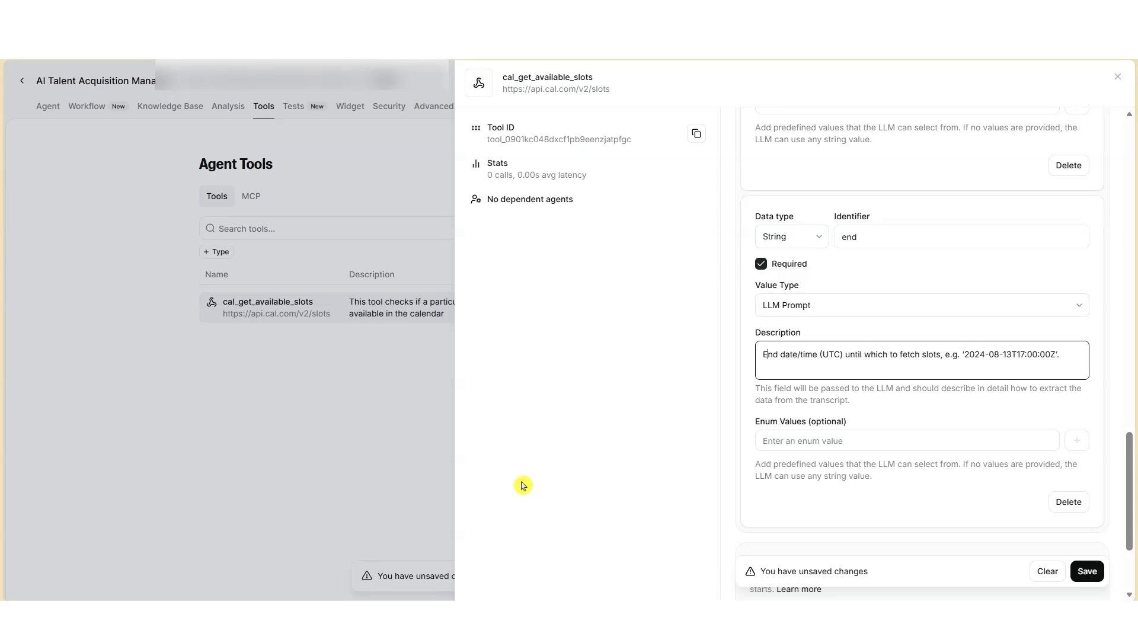
Step: Add a required string query parameter timeZone with the LLM Prompt value type and paste in its description
{"action": "left_click", "coordinate": [254, 300]}
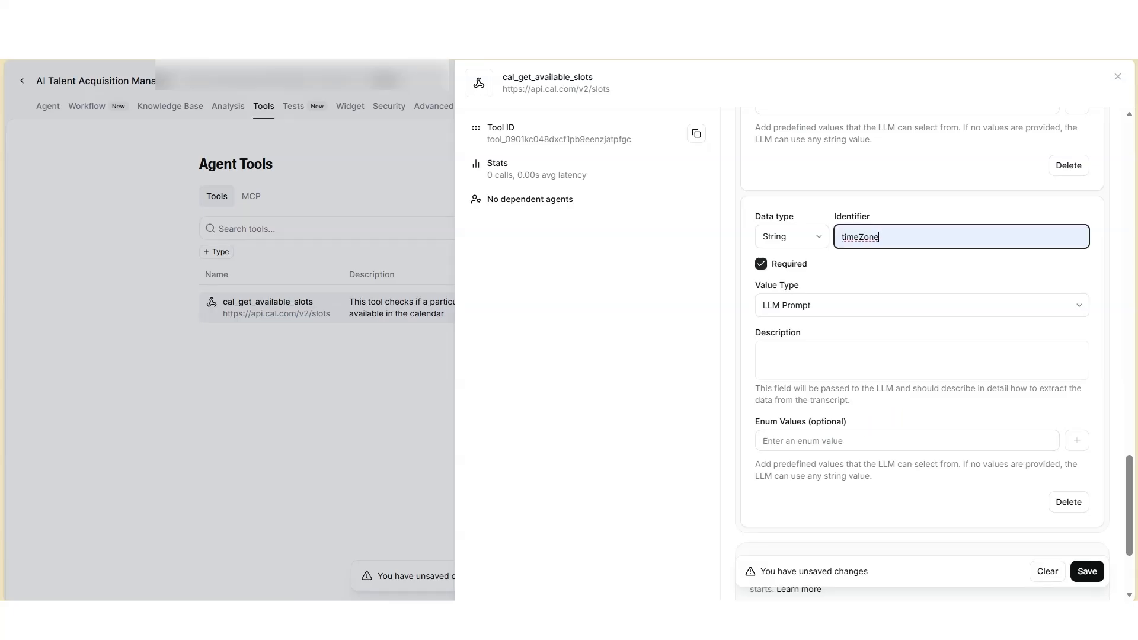
{"action": "key", "text": "alt+Tab"}
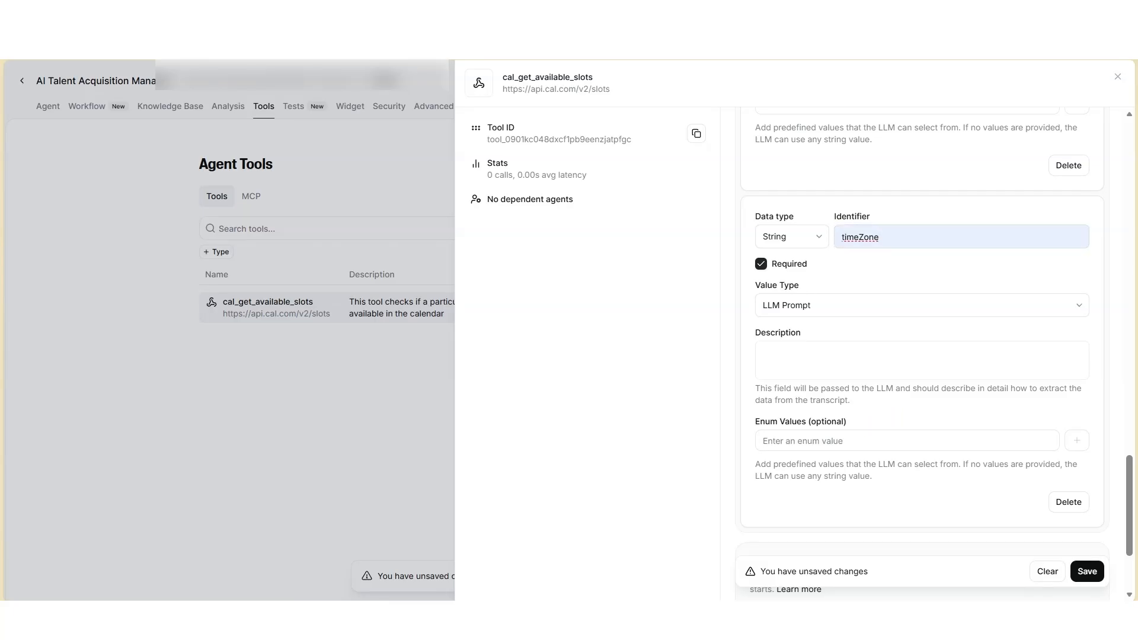
{"action": "left_click", "coordinate": [804, 360]}
{"action": "key", "text": "ctrl+v"}
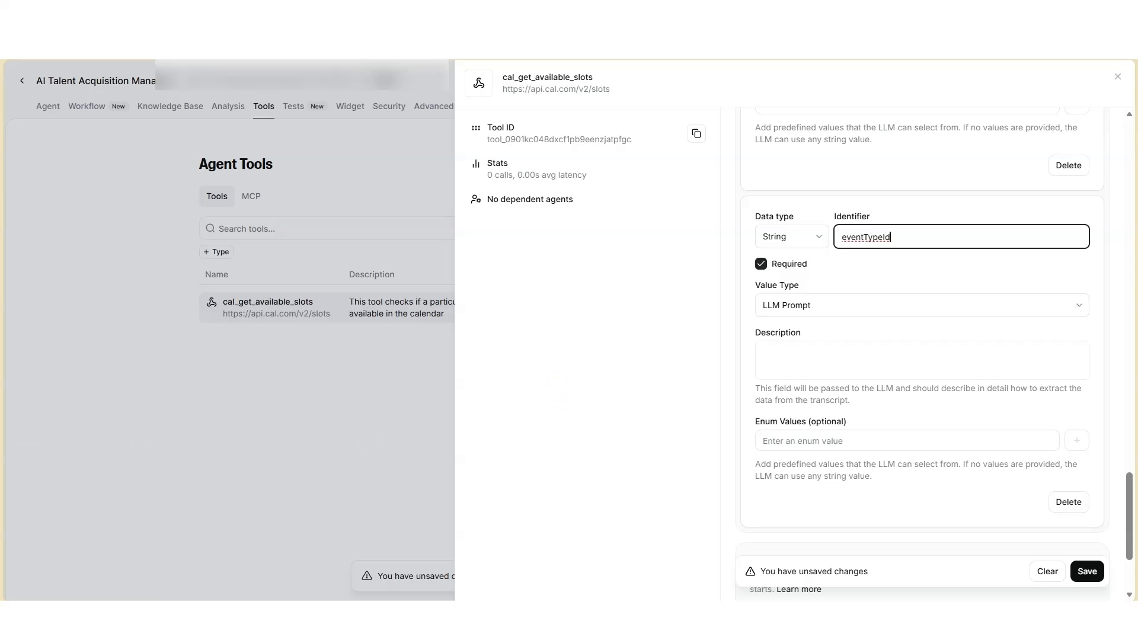
Step: Add the required query parameter eventTypeId described as "The Cal.com event type used for booking. The number is 3933955" and save the tool
{"action": "left_click", "coordinate": [783, 370]}
{"action": "type", "text": "The Cal.com event type used for booking. The number is"}
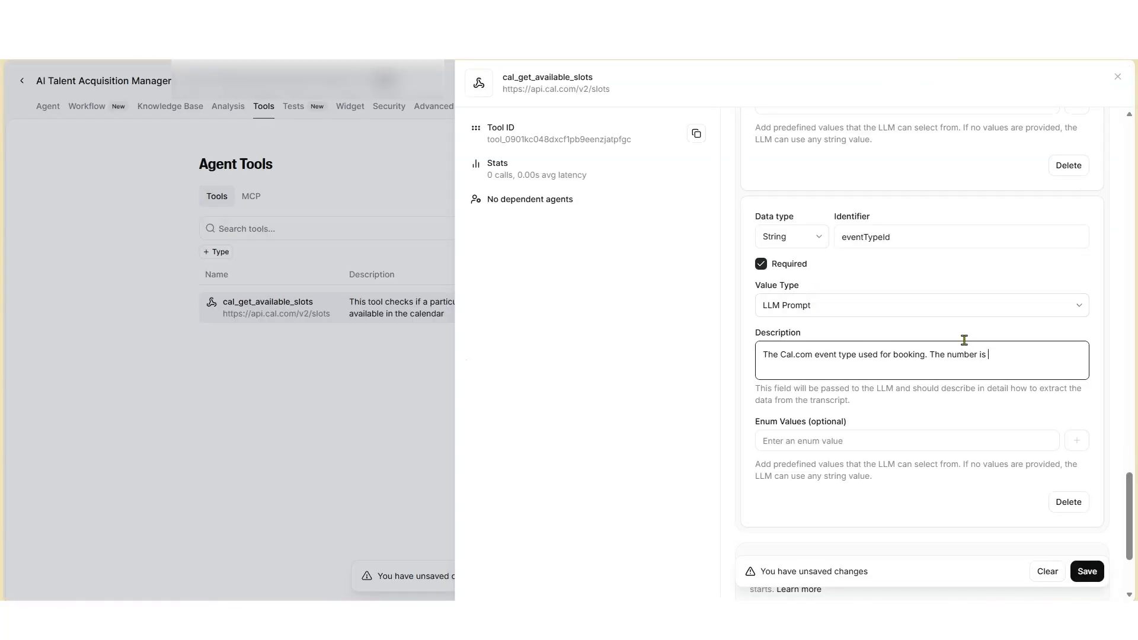
{"action": "key", "text": "ctrl+v"}
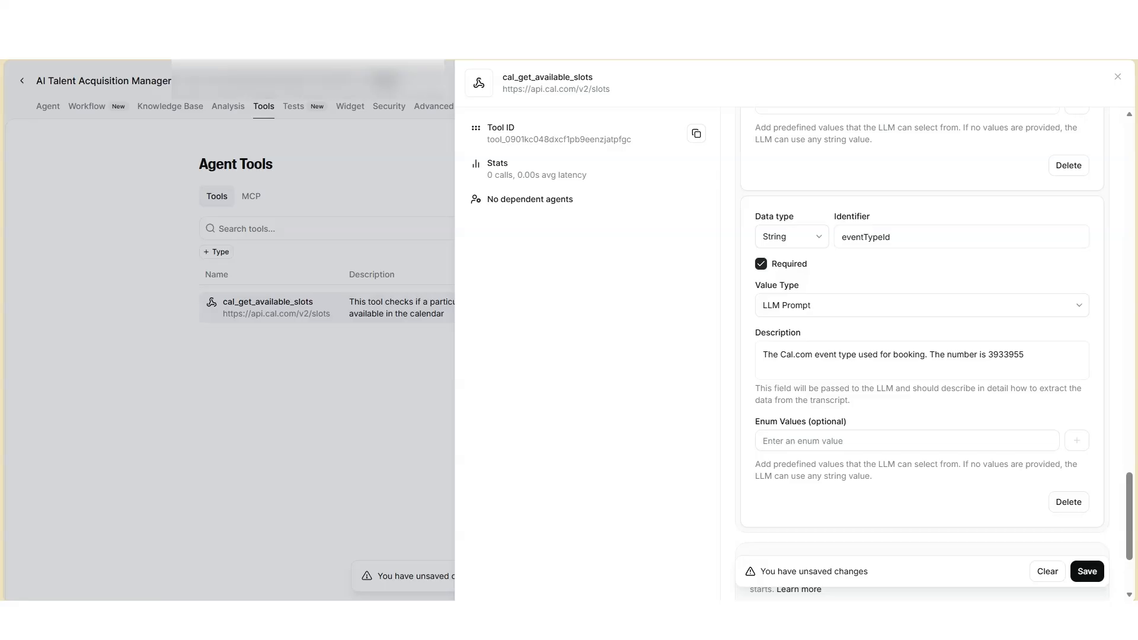
{"action": "left_click", "coordinate": [1087, 571]}
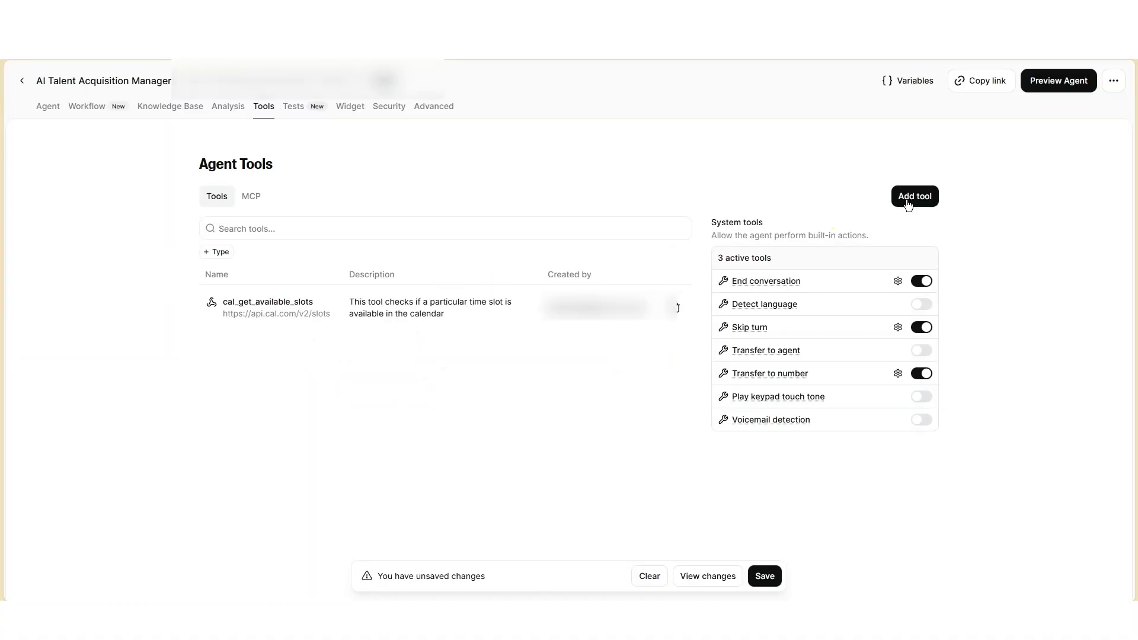
Step: Start a POST webhook tool named cal_book_meeting with the description "This tool books a meeting in the calendar once a time is agreed."
{"action": "left_click", "coordinate": [908, 202]}
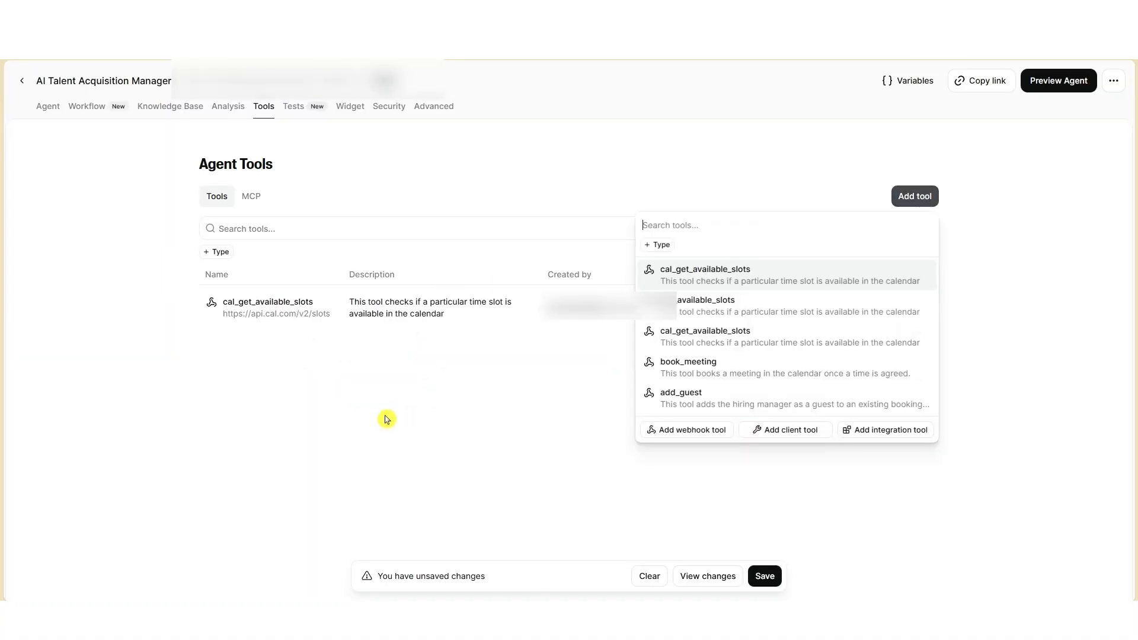
{"action": "left_click", "coordinate": [718, 428]}
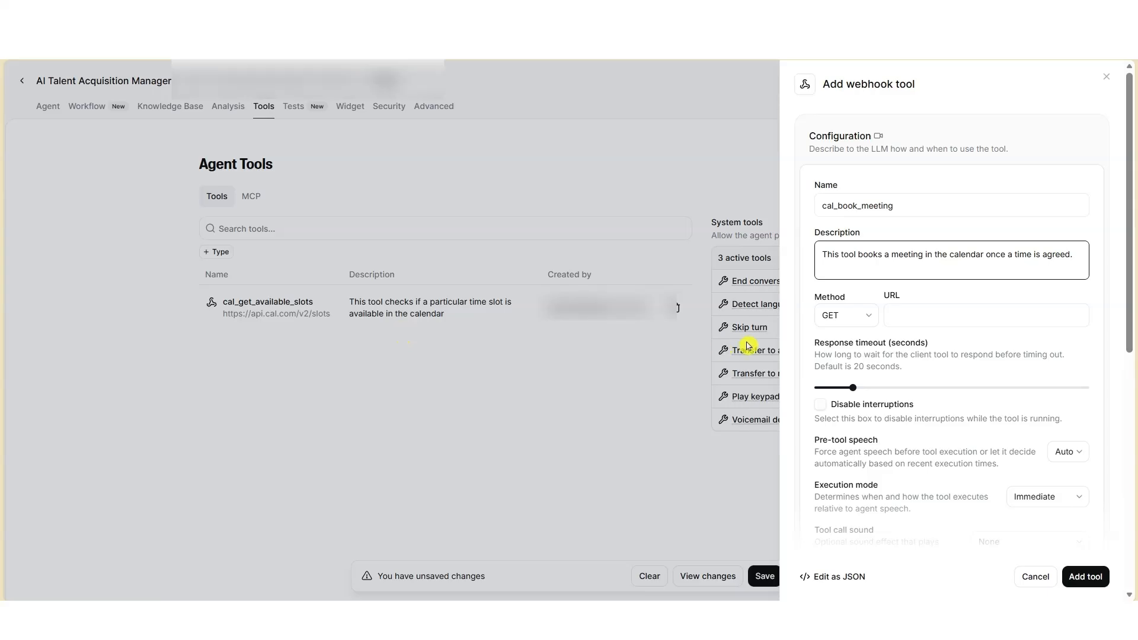
{"action": "left_click", "coordinate": [825, 323]}
{"action": "left_click", "coordinate": [833, 360]}
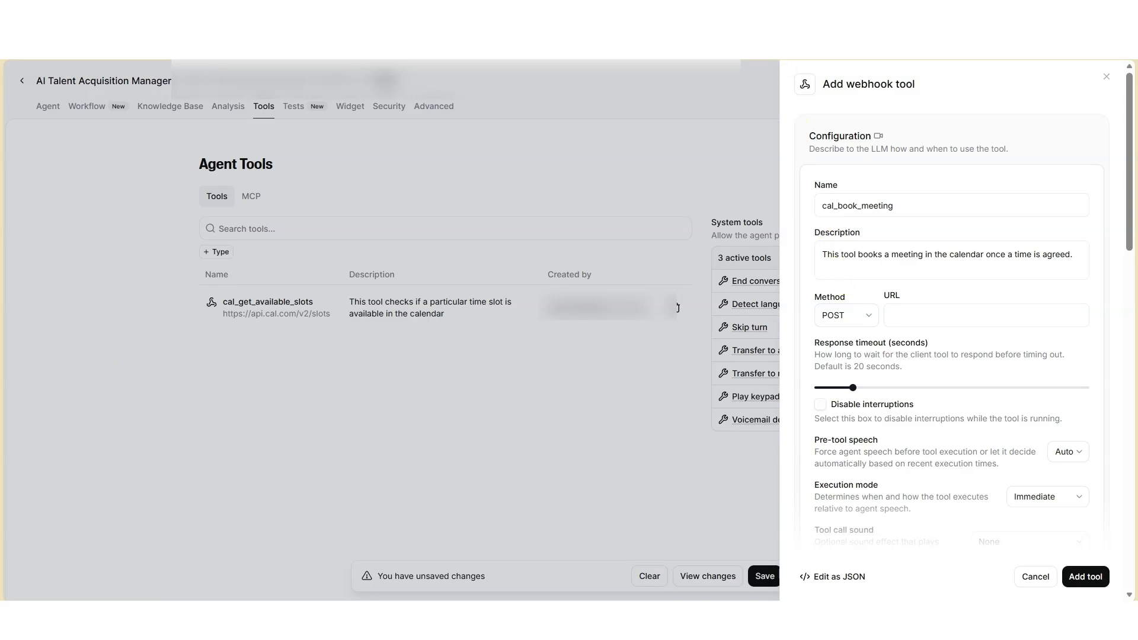
{"action": "left_click", "coordinate": [812, 18]}
{"action": "left_click_drag", "start_coordinate": [810, 233], "coordinate": [973, 233]}
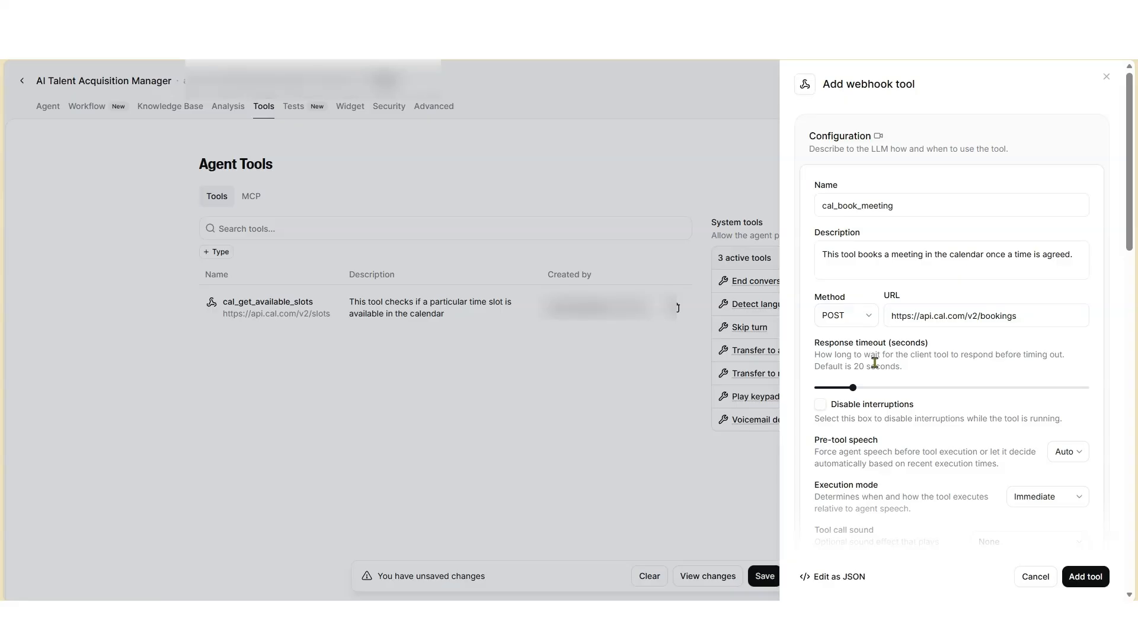
{"action": "scroll", "coordinate": [942, 332], "scroll_direction": "down", "scroll_amount": 7}
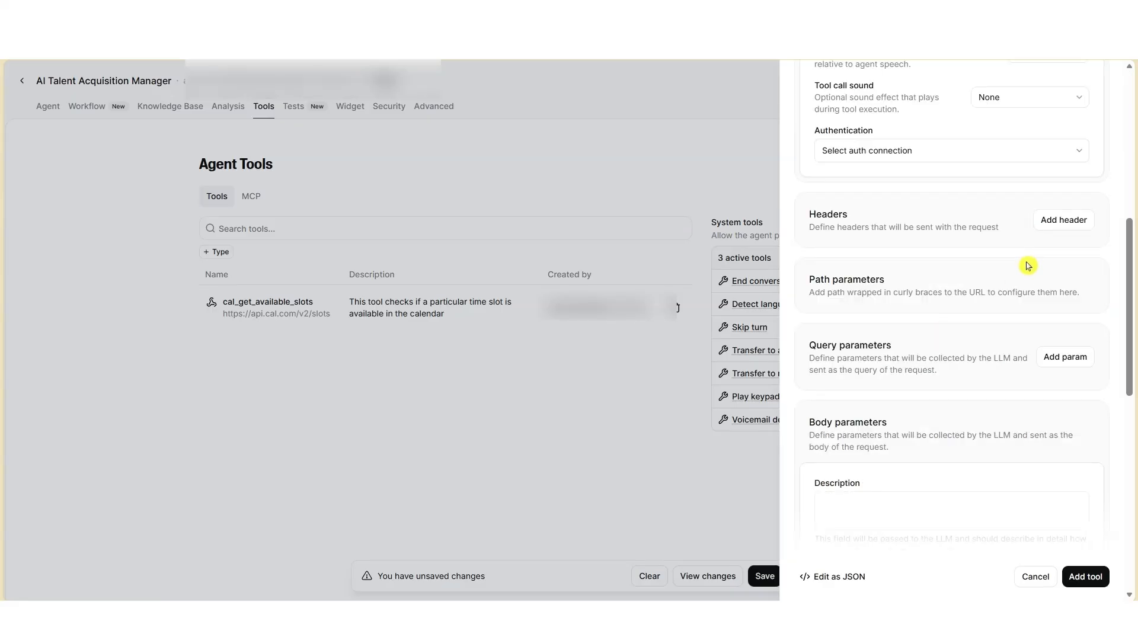
{"action": "left_click", "coordinate": [1062, 225]}
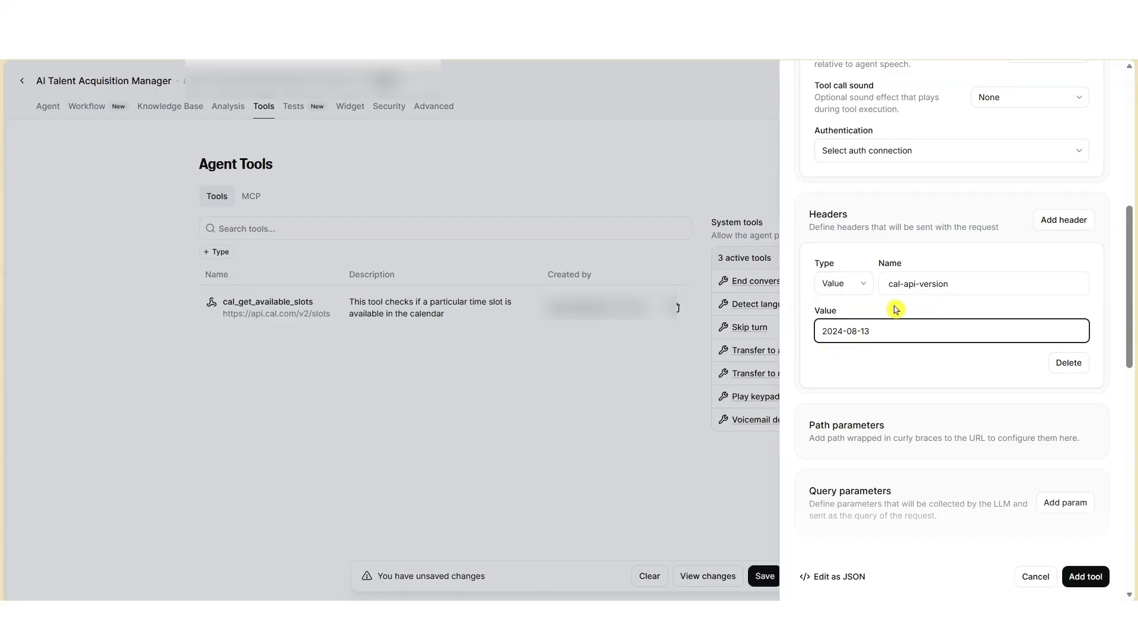
Step: Describe the body parameters as "Add details about the meeting based on the conversation" and add a required start string for the ISO 8601 Australia/Melbourne start time
{"action": "scroll", "coordinate": [895, 310], "scroll_direction": "down", "scroll_amount": 5}
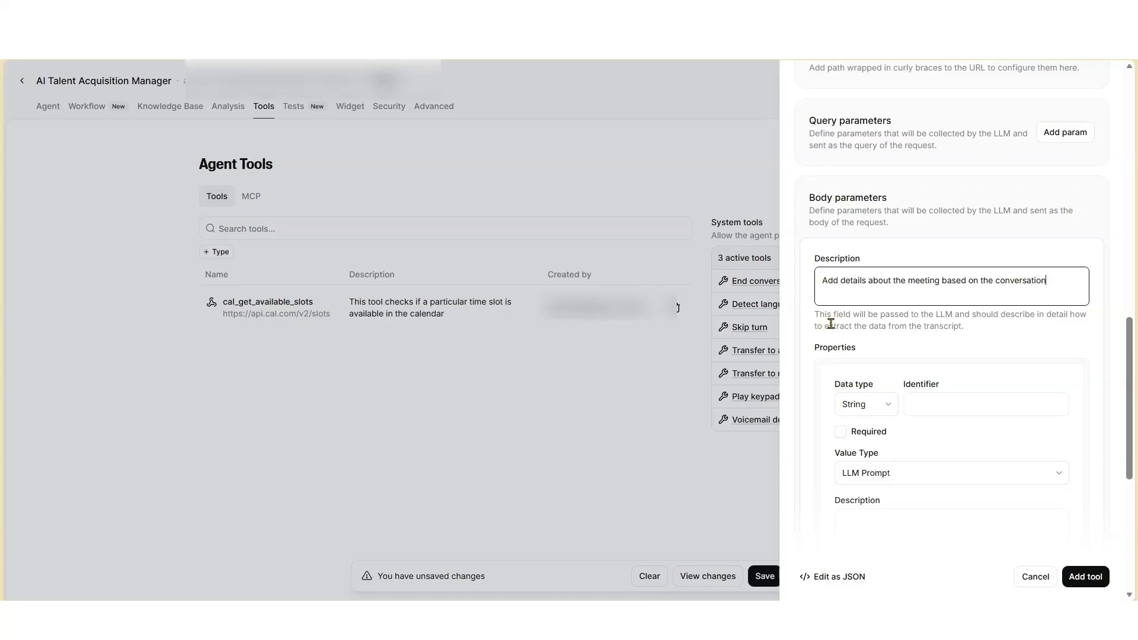
{"action": "left_click", "coordinate": [937, 405]}
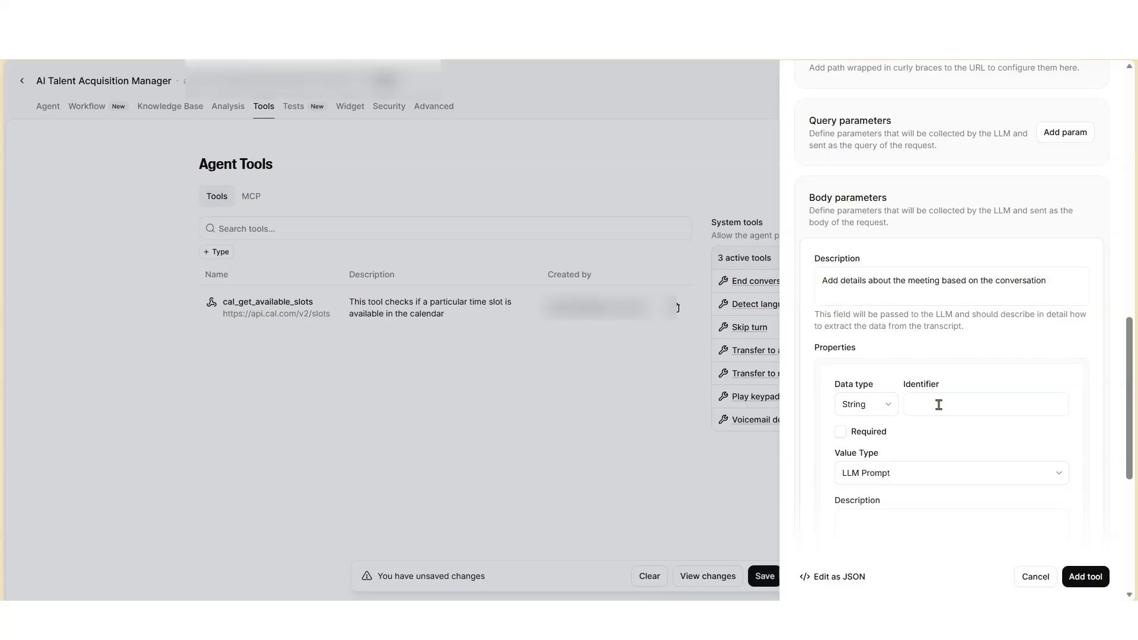
{"action": "type", "text": "start"}
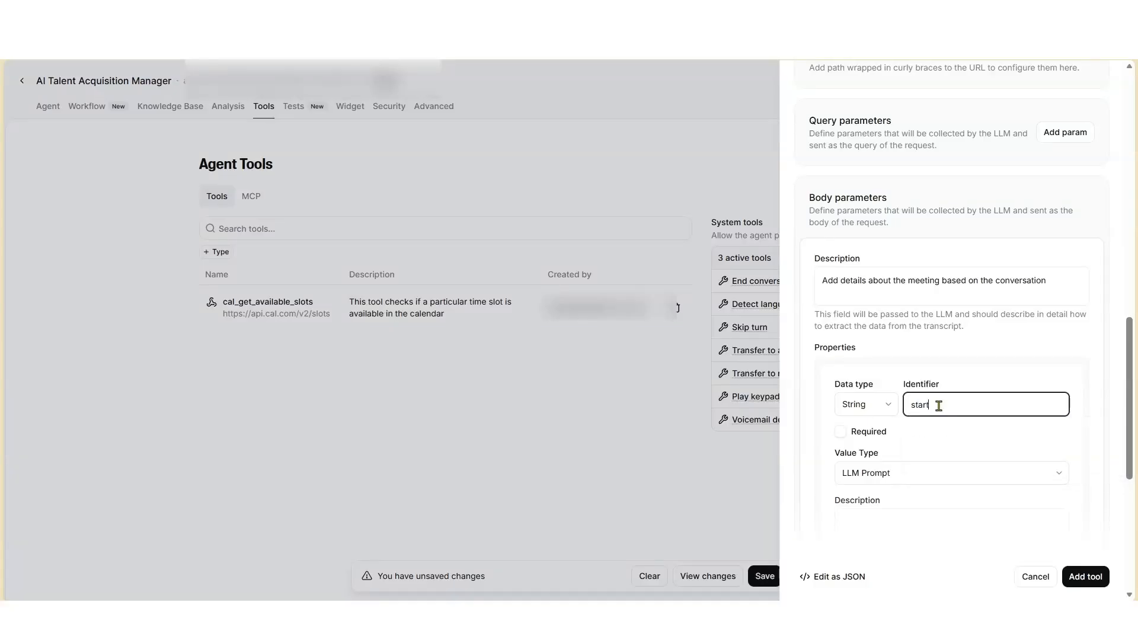
{"action": "left_click", "coordinate": [840, 431]}
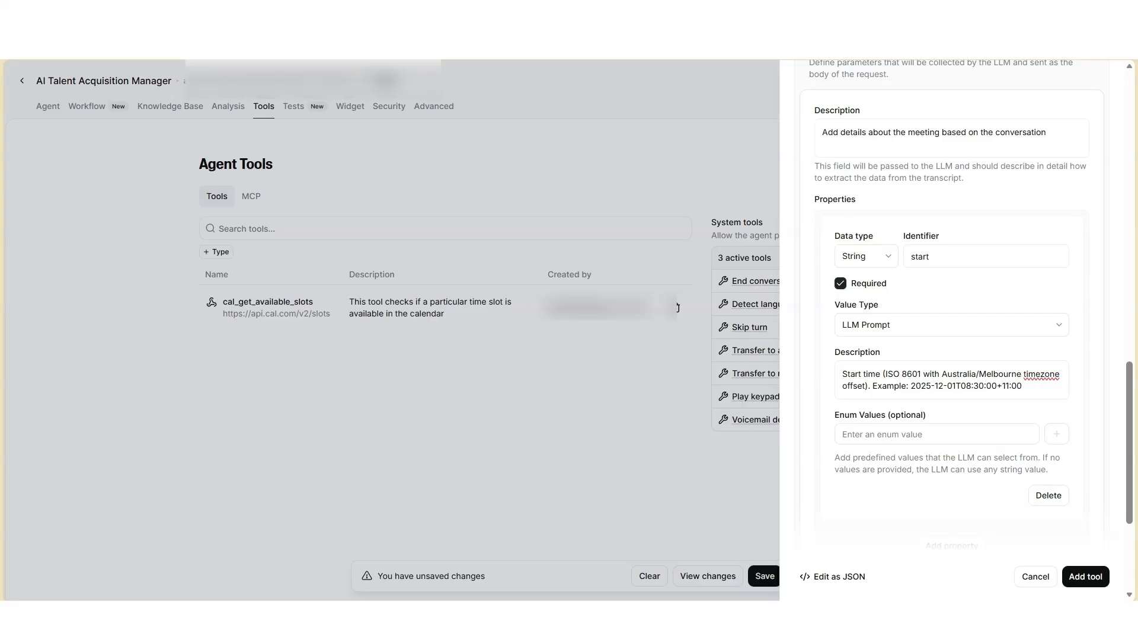
Step: Add a required body property attendee of type Object with the description "Candidates details for the interview booking"
{"action": "scroll", "coordinate": [1101, 400], "scroll_direction": "down", "scroll_amount": 3}
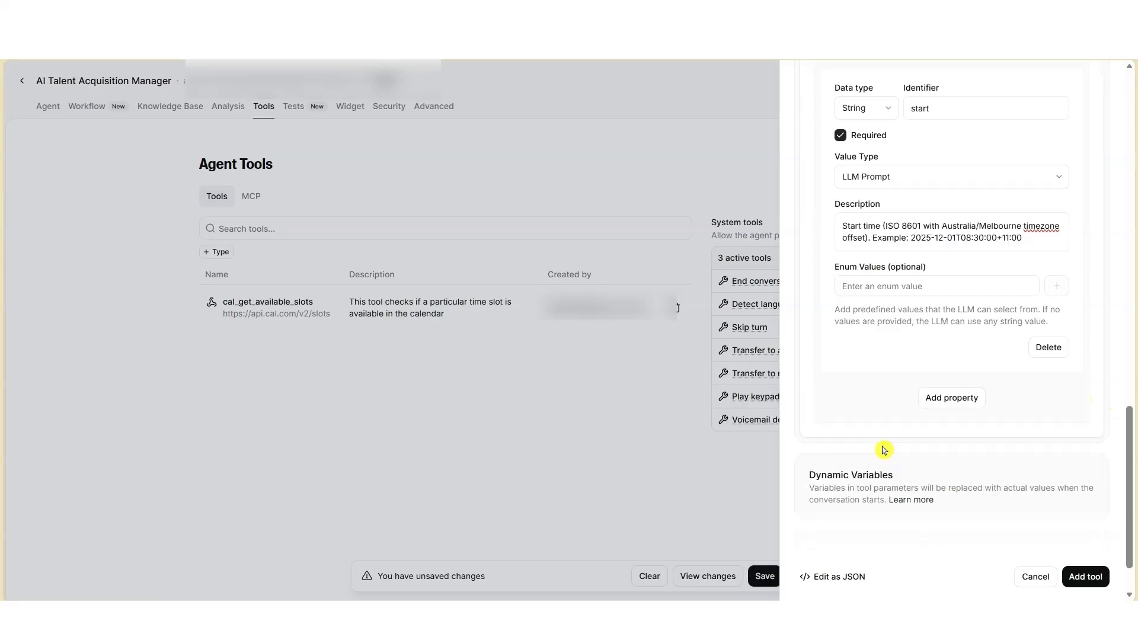
{"action": "left_click", "coordinate": [959, 404]}
{"action": "left_click", "coordinate": [848, 421]}
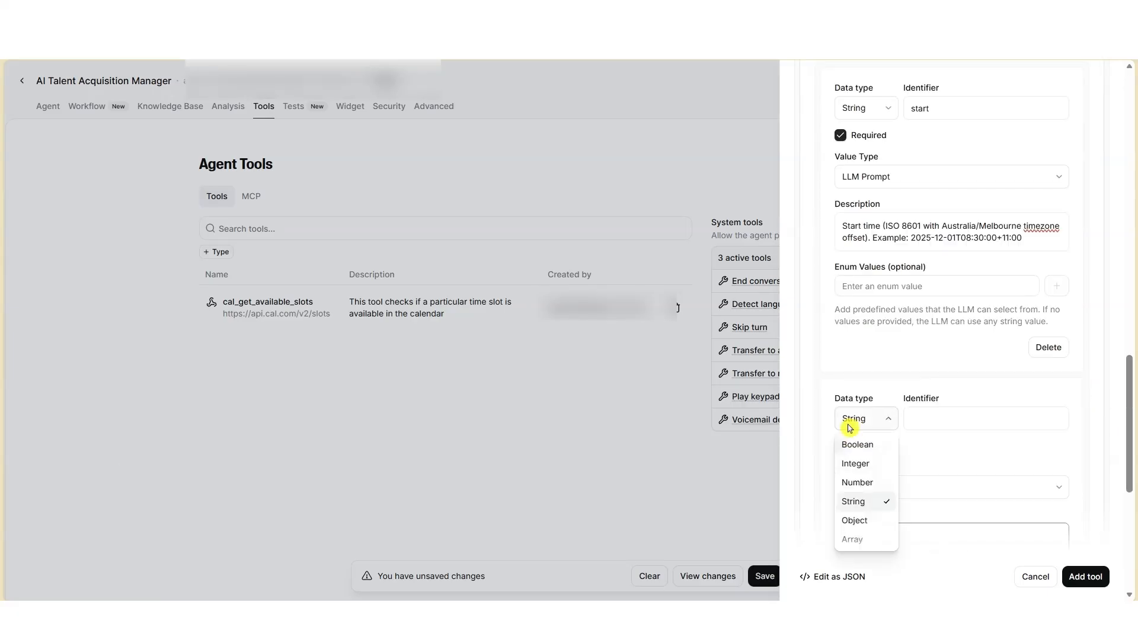
{"action": "left_click", "coordinate": [873, 523]}
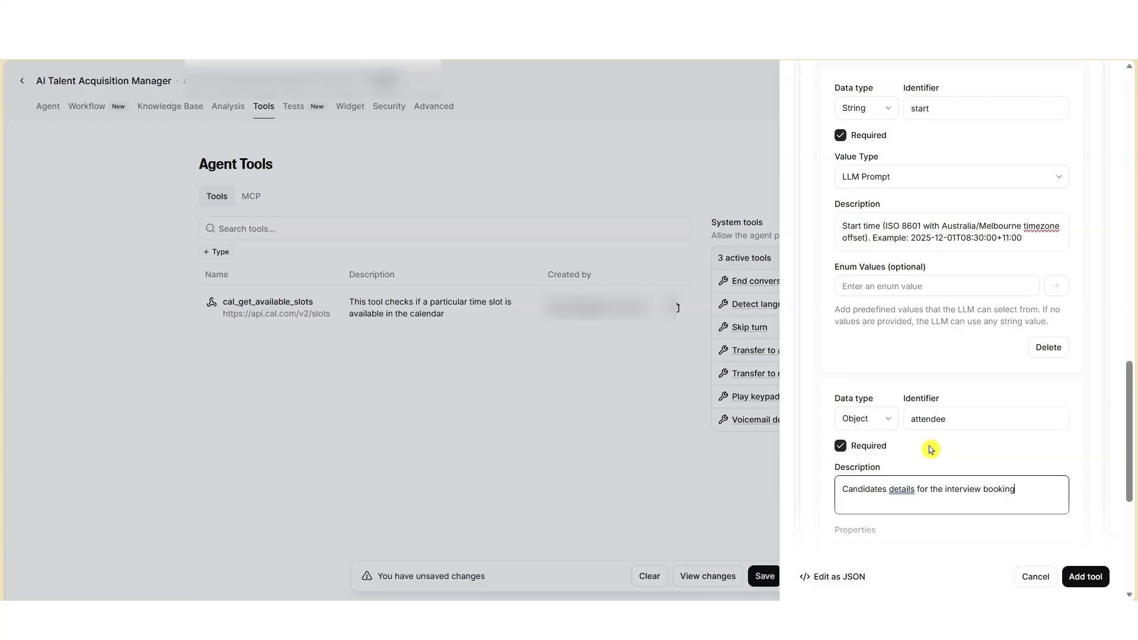
{"action": "scroll", "coordinate": [930, 448], "scroll_direction": "down", "scroll_amount": 4}
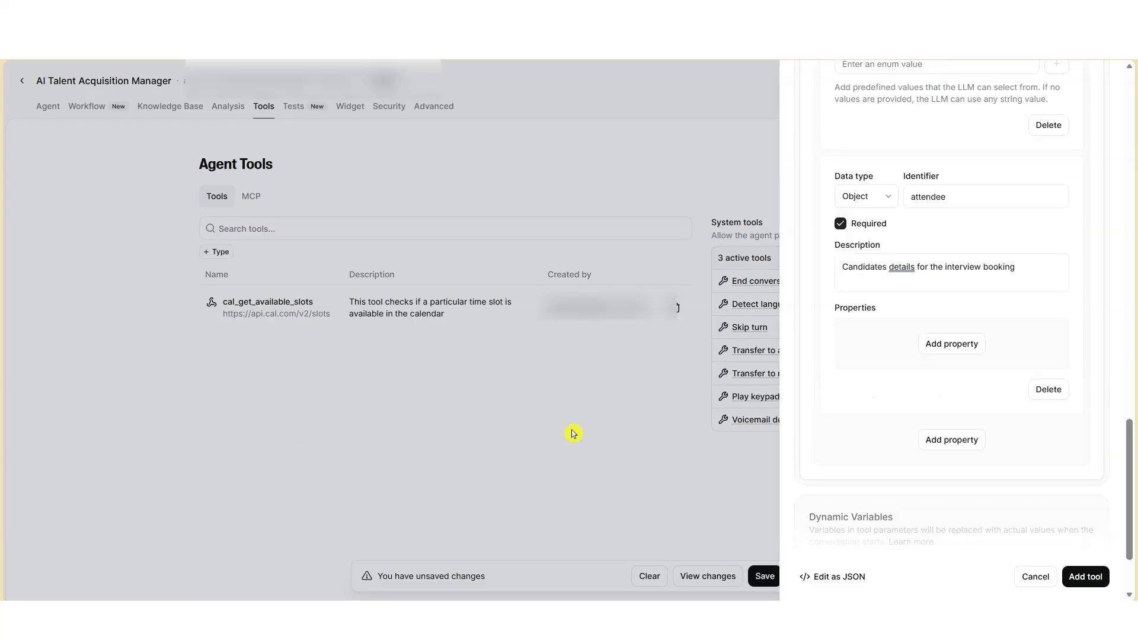
{"action": "left_click", "coordinate": [951, 344]}
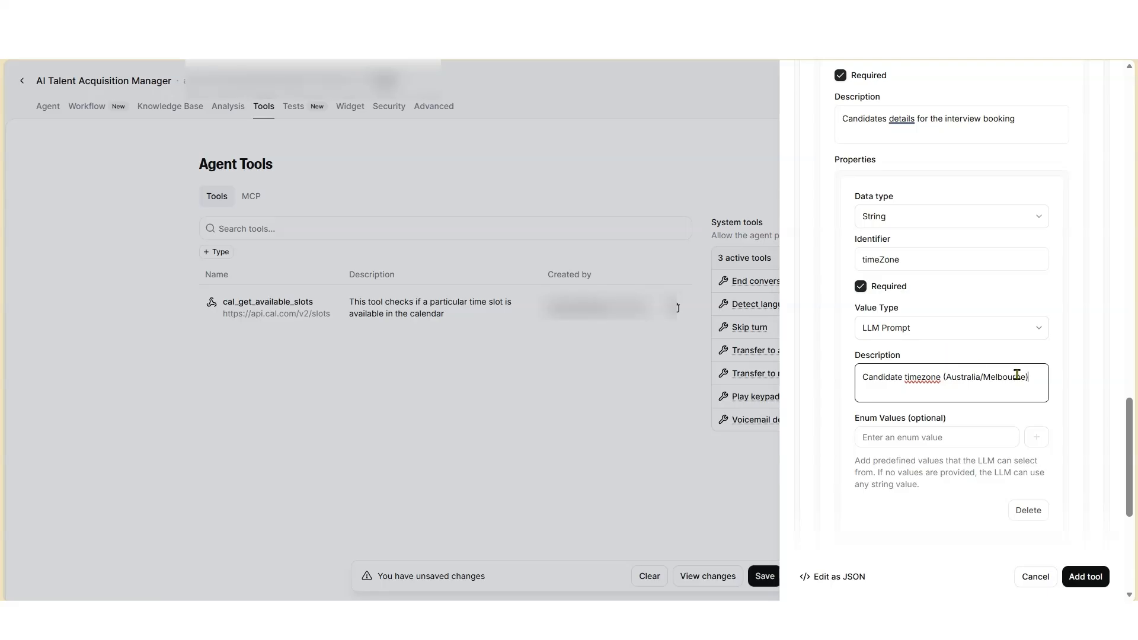
{"action": "scroll", "coordinate": [1017, 375], "scroll_direction": "down", "scroll_amount": 3}
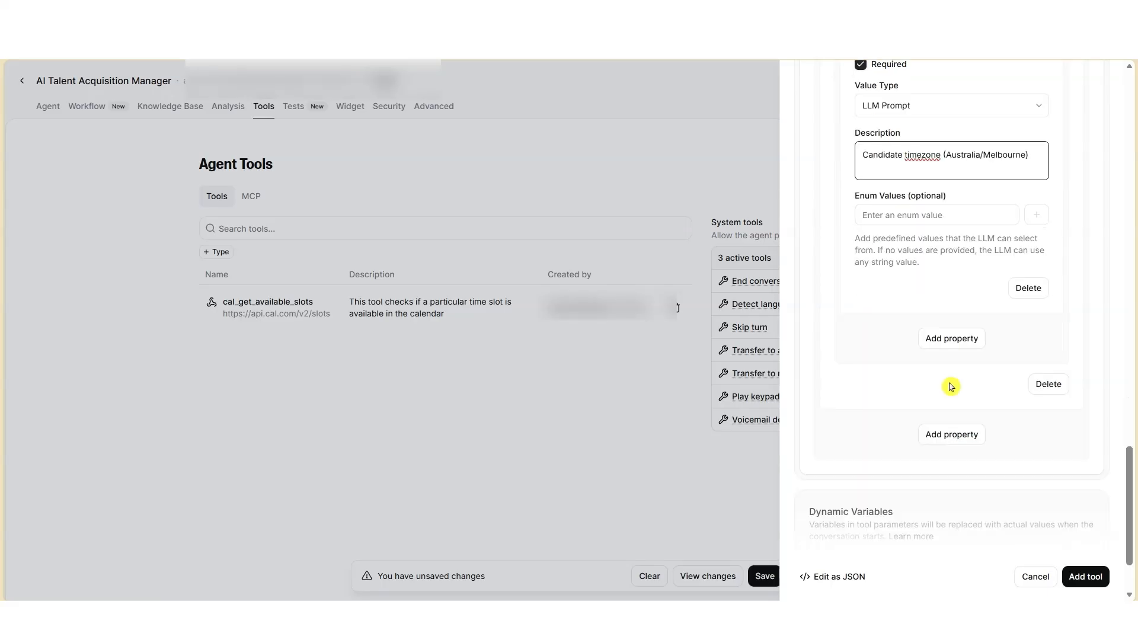
{"action": "left_click", "coordinate": [951, 338]}
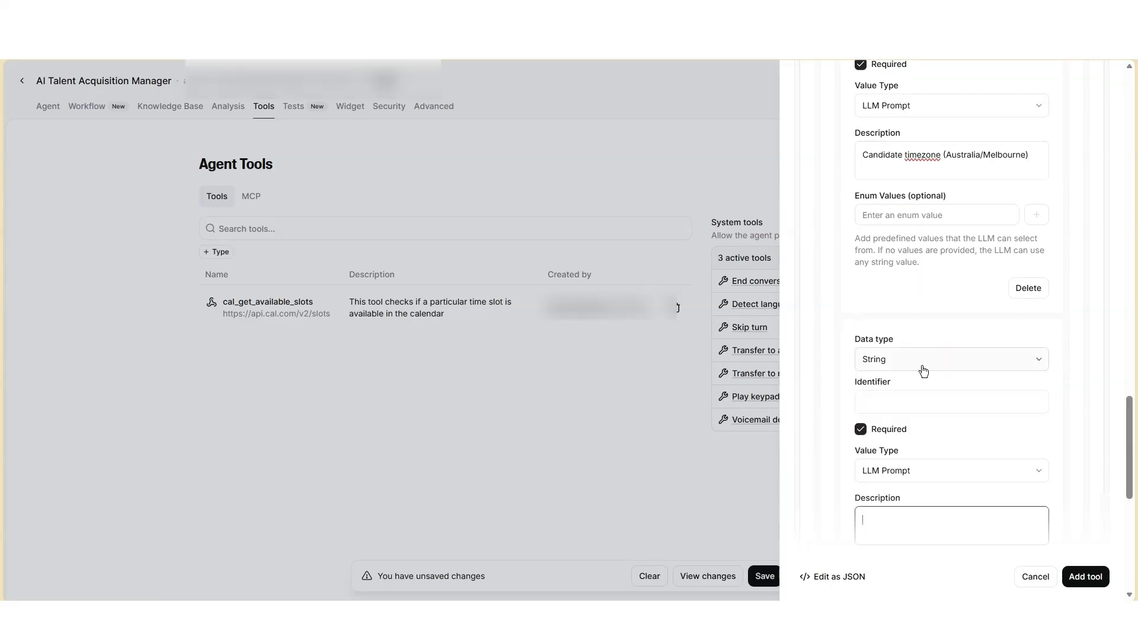
{"action": "left_click", "coordinate": [909, 404]}
{"action": "type", "text": "email"}
{"action": "left_click", "coordinate": [872, 514]}
{"action": "type", "text": "Candidate’s email"}
Step: Add a required string property name inside attendee, described as the candidate's name
{"action": "scroll", "coordinate": [1008, 392], "scroll_direction": "down", "scroll_amount": 5}
{"action": "left_click", "coordinate": [960, 332]}
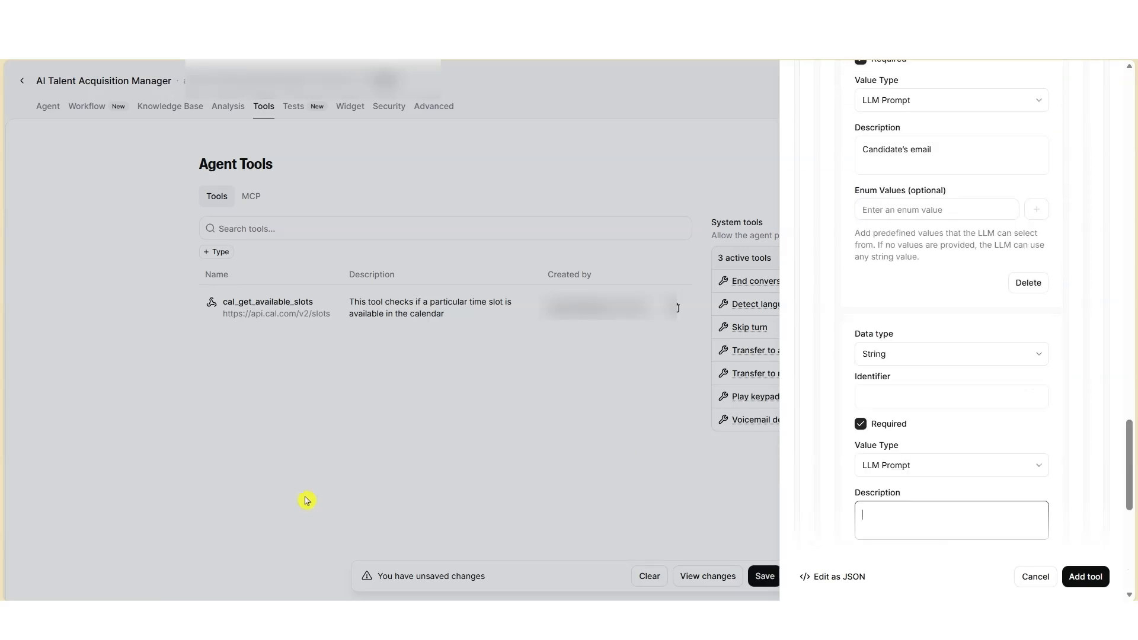
{"action": "left_click", "coordinate": [907, 397]}
{"action": "type", "text": "name"}
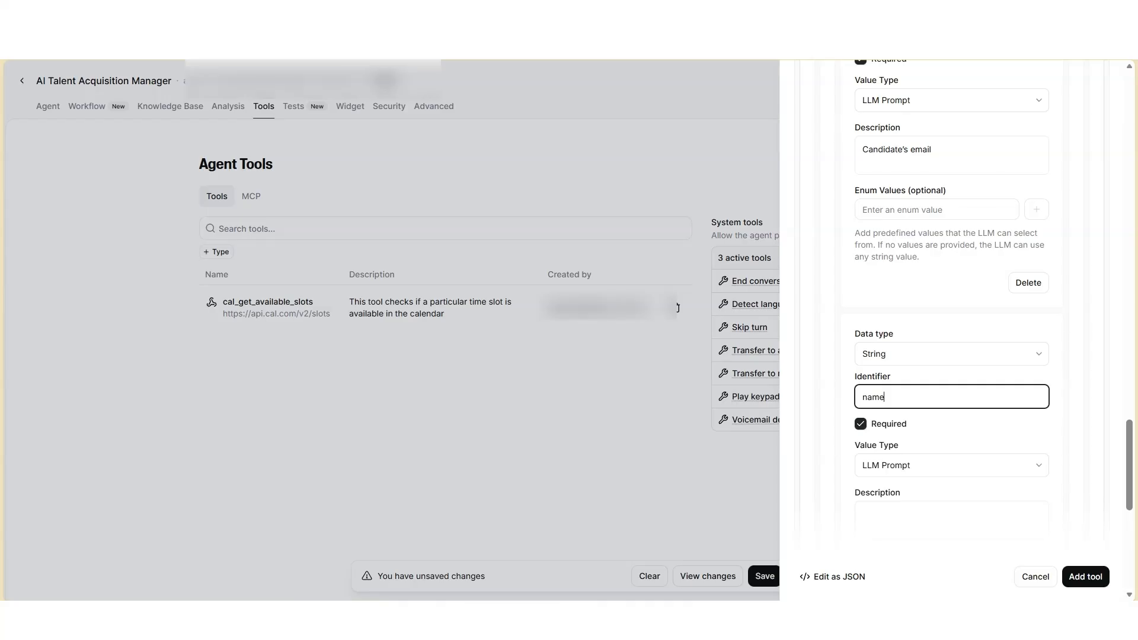
{"action": "type", "text": "Candidates's name"}
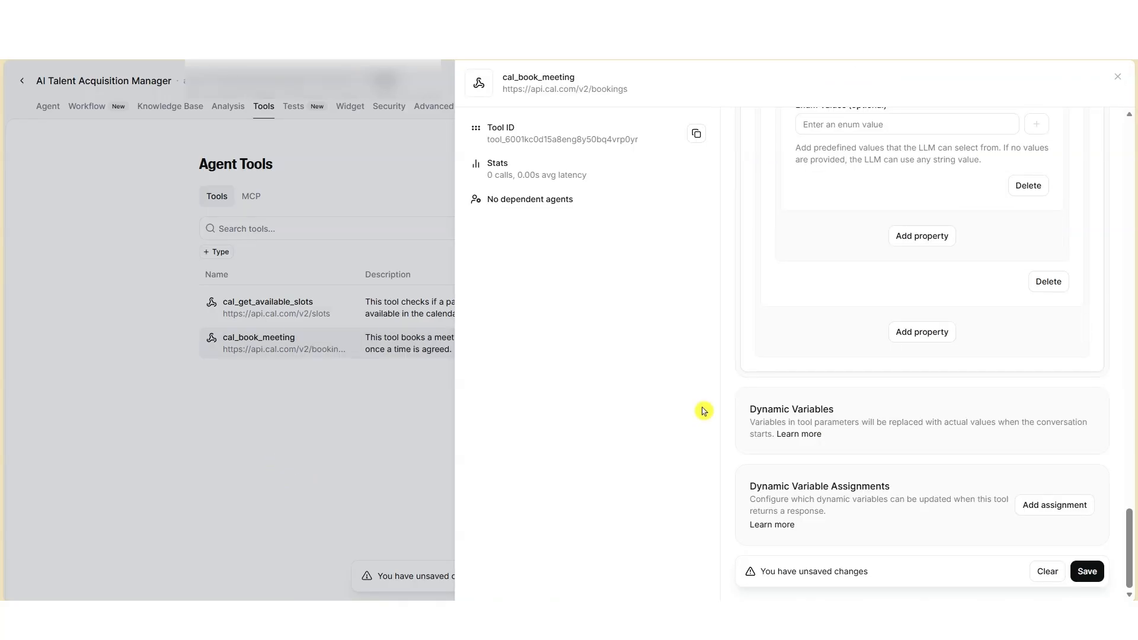
Step: Add a required string body property location to cal_book_meeting with the description "Location details for the interview"
{"action": "left_click", "coordinate": [919, 335]}
{"action": "left_click", "coordinate": [918, 344]}
{"action": "left_click", "coordinate": [913, 406]}
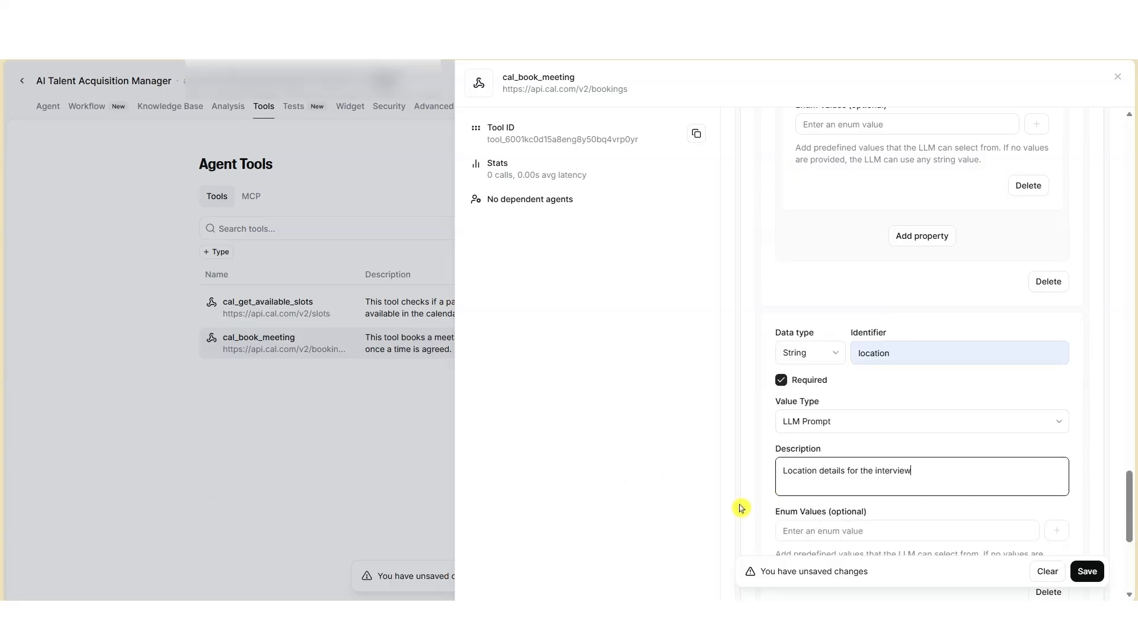
Step: Add a required string body property address with the warehouse's street address as its constant value, and add one more body property
{"action": "scroll", "coordinate": [894, 427], "scroll_direction": "down", "scroll_amount": 5}
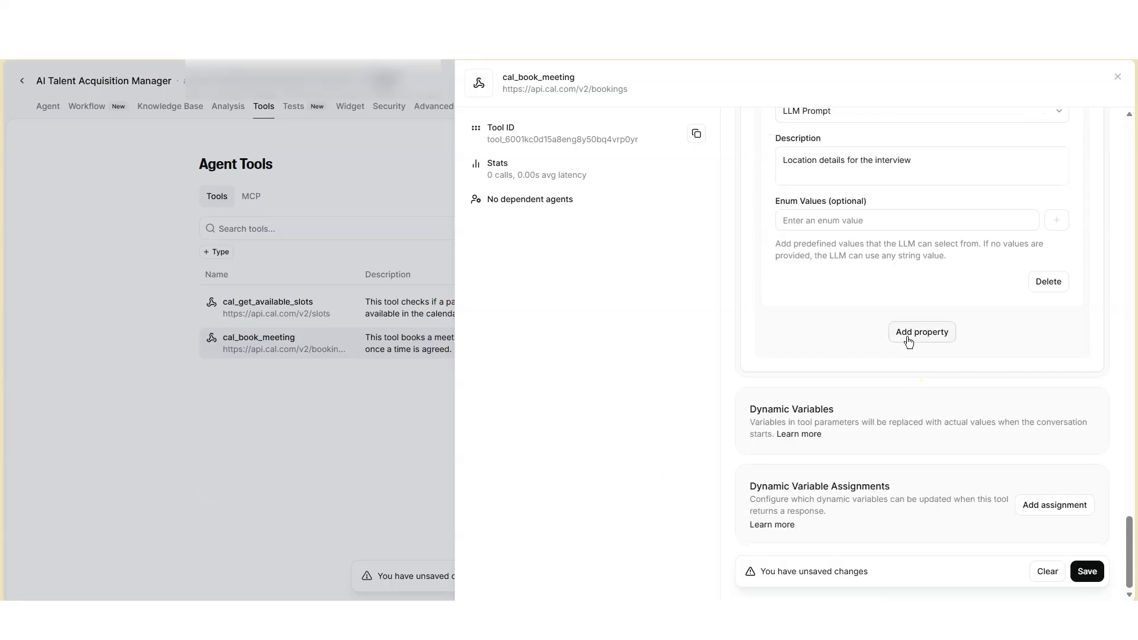
{"action": "left_click", "coordinate": [918, 332]}
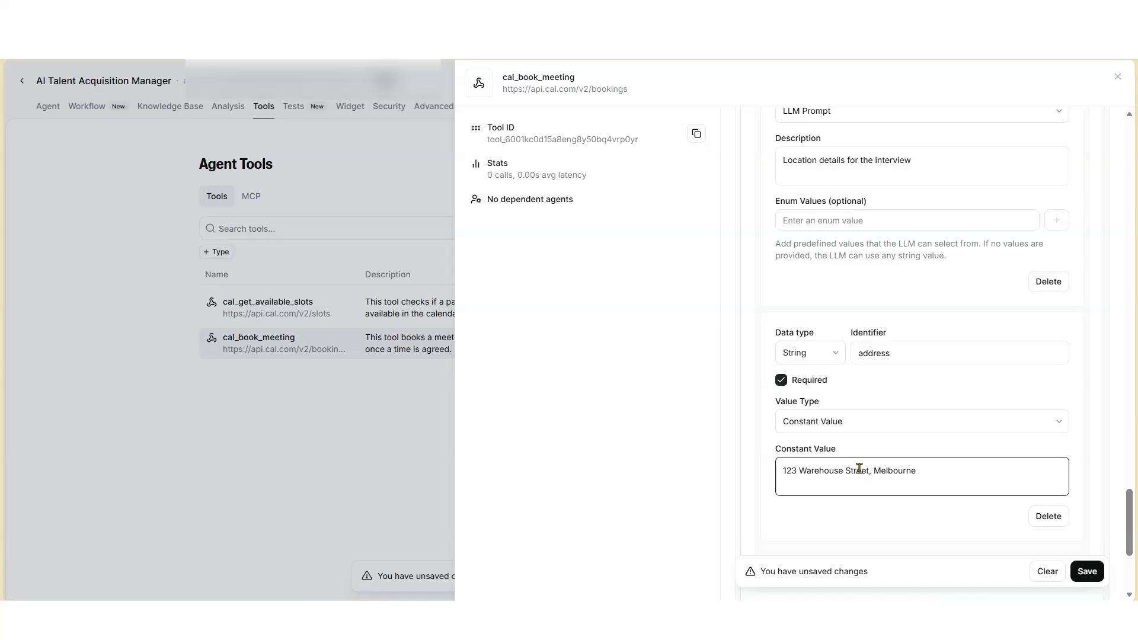
{"action": "scroll", "coordinate": [854, 462], "scroll_direction": "down", "scroll_amount": 4}
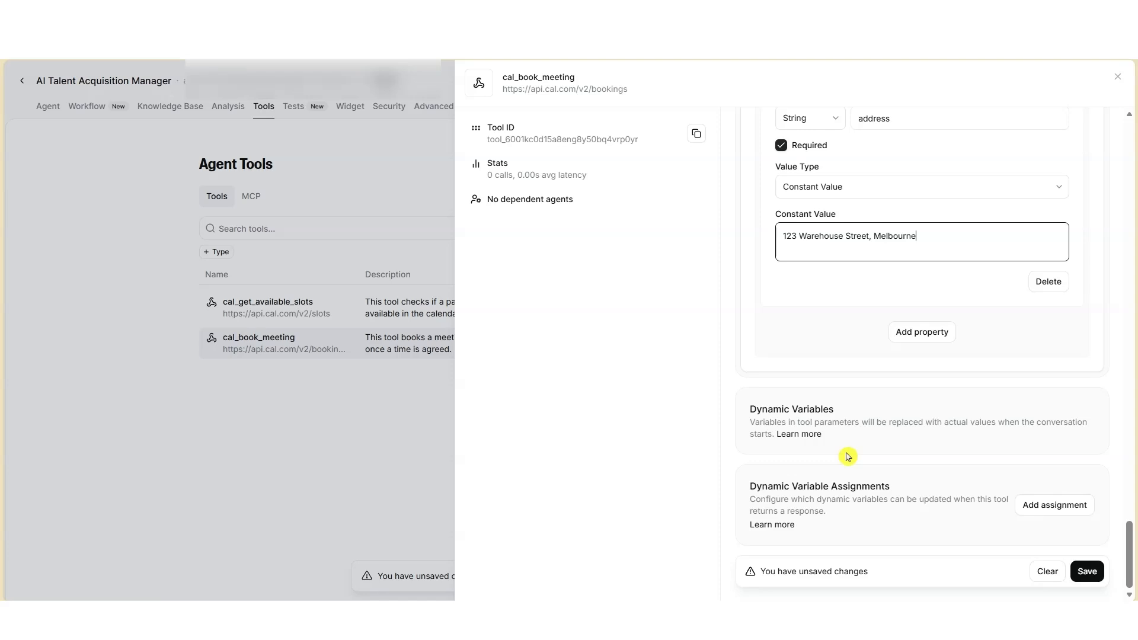
{"action": "left_click", "coordinate": [921, 332]}
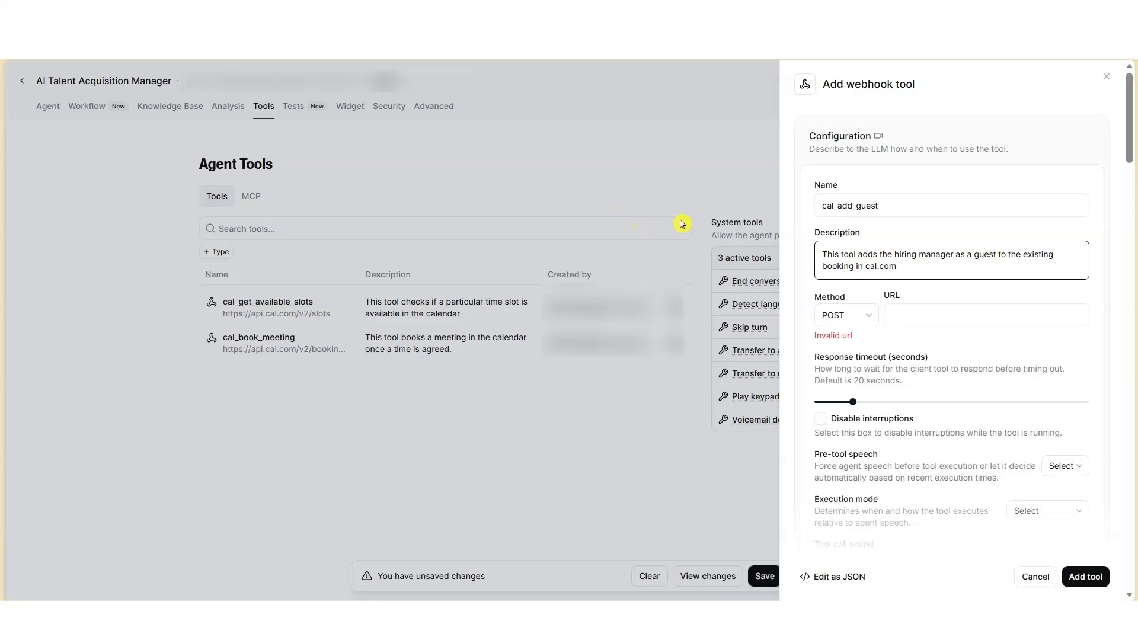
{"action": "left_click", "coordinate": [913, 320]}
{"action": "type", "text": "https://api.cal.com/v2/bookings/{bookingUid}/guests"}
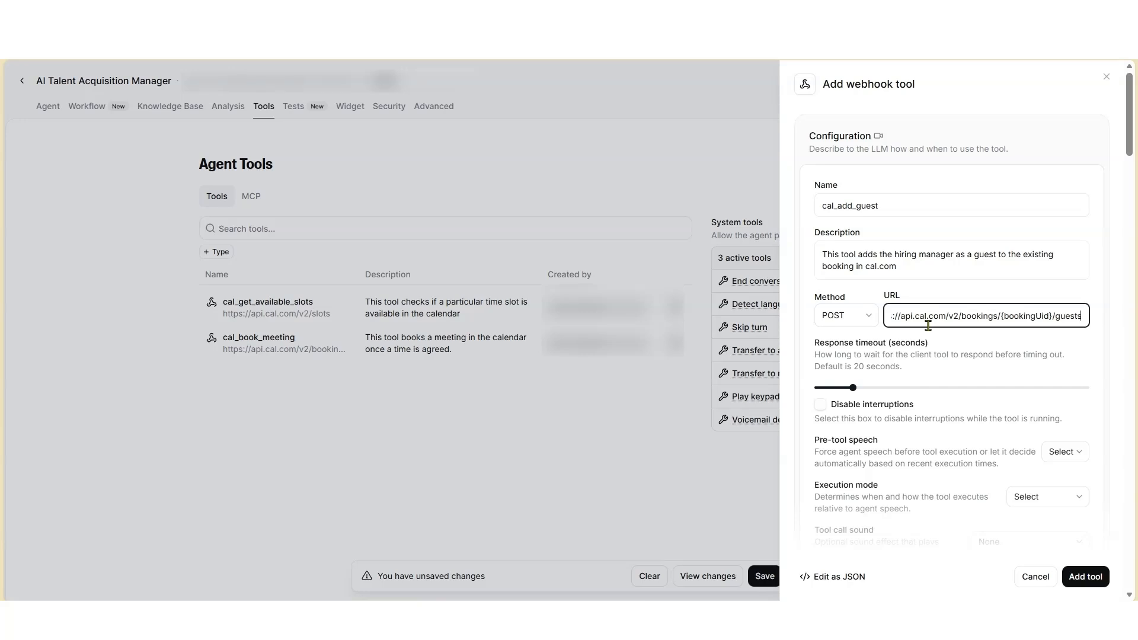
{"action": "scroll", "coordinate": [928, 325], "scroll_direction": "down", "scroll_amount": 5}
{"action": "left_click", "coordinate": [929, 330]}
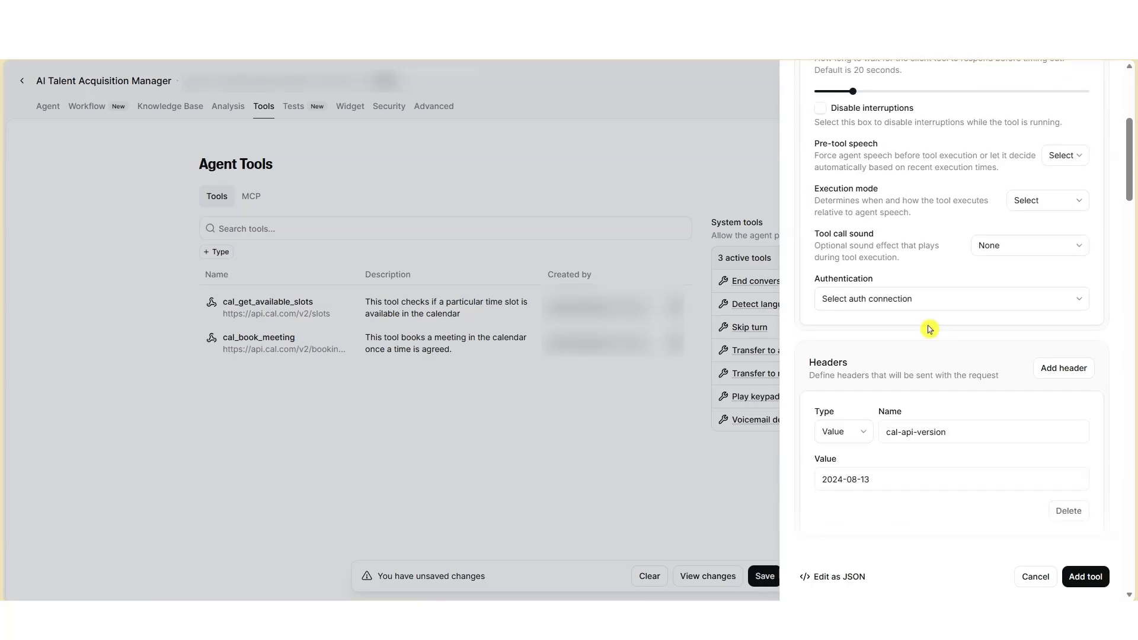
Step: Describe path parameter bookingUid as the non-numeric booking UID returned by cal_book_meeting, and the body as "The details of the hiring manager"
{"action": "scroll", "coordinate": [929, 329], "scroll_direction": "down", "scroll_amount": 6}
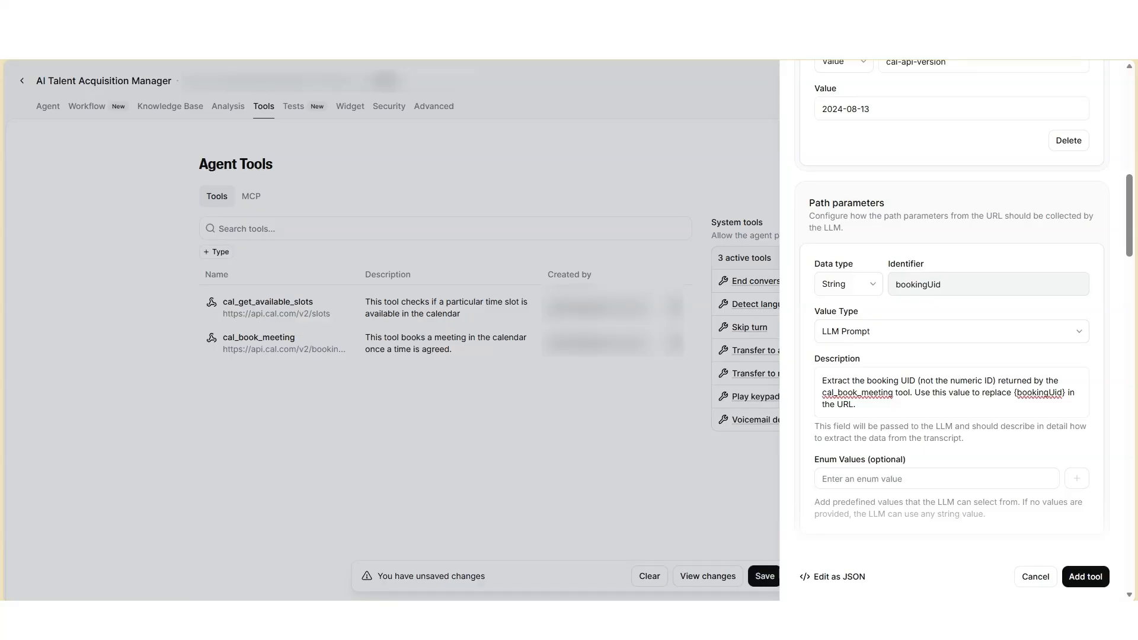
{"action": "scroll", "coordinate": [951, 332], "scroll_direction": "down", "scroll_amount": 6}
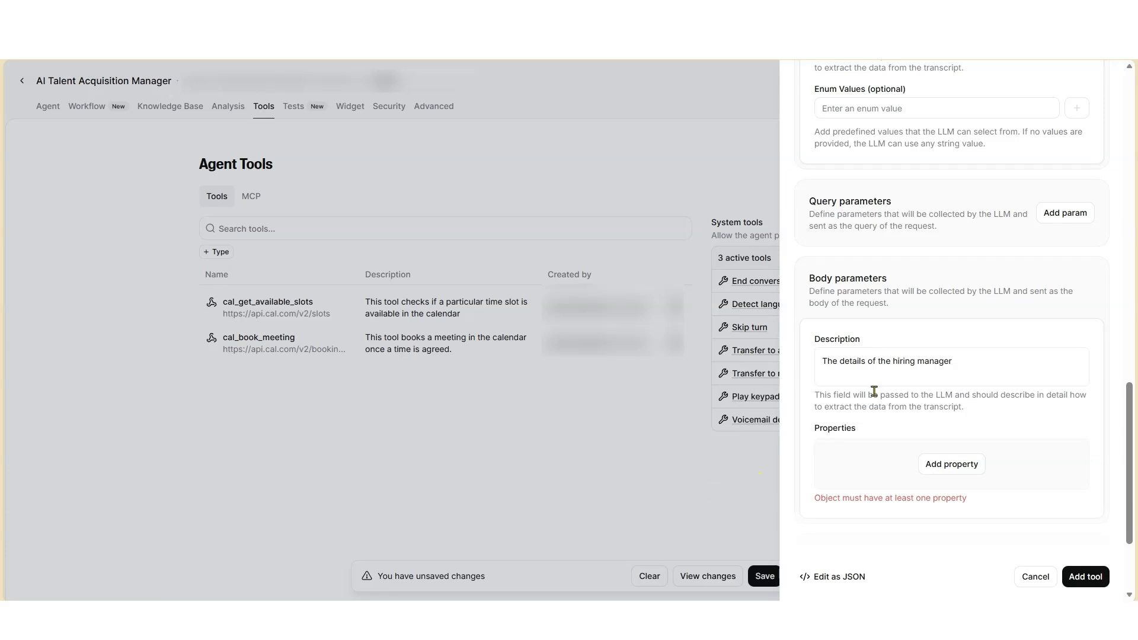
Step: Add a required body property guests of type Array with the description "The details of the hiring manager"
{"action": "left_click", "coordinate": [965, 464]}
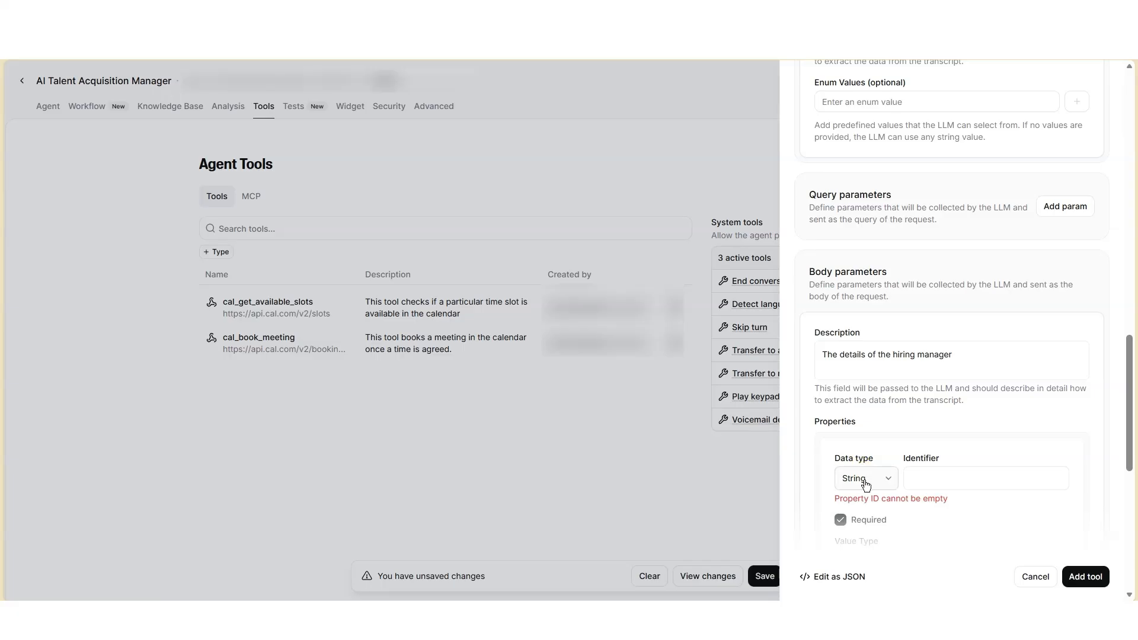
{"action": "left_click", "coordinate": [865, 484]}
{"action": "left_click", "coordinate": [856, 451]}
{"action": "left_click", "coordinate": [926, 477]}
{"action": "type", "text": "guests"}
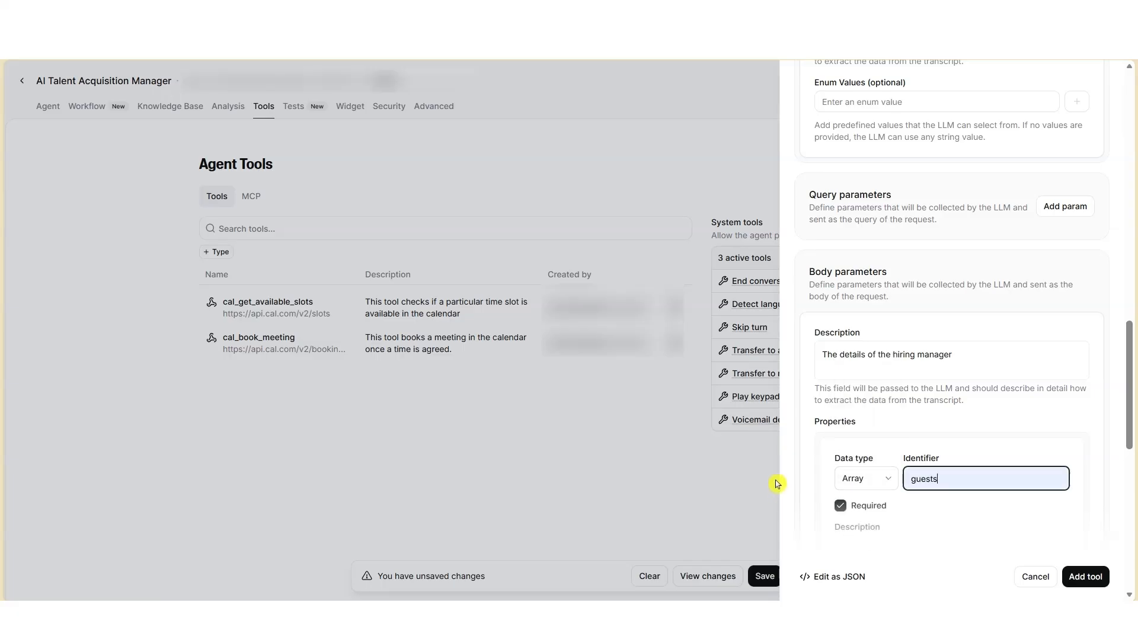
{"action": "scroll", "coordinate": [938, 306], "scroll_direction": "down", "scroll_amount": 6}
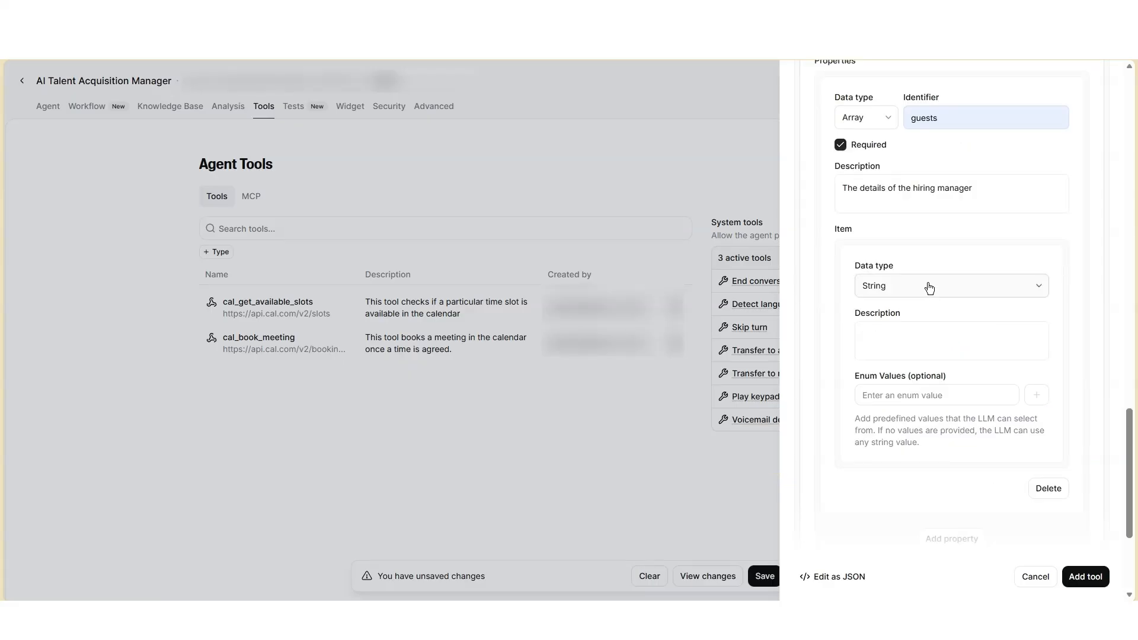
Step: Make the guests item an Object described as guests_item with required string timeZone set to constant Australia/Melbourne, and add another property inside it
{"action": "left_click", "coordinate": [928, 289]}
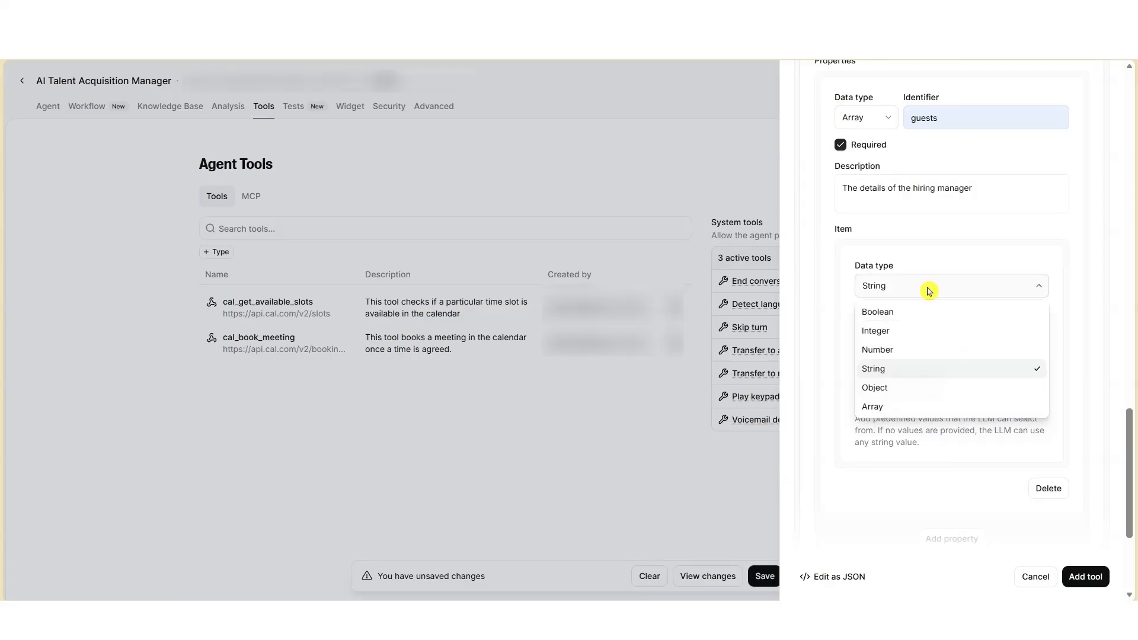
{"action": "left_click", "coordinate": [897, 387]}
{"action": "left_click", "coordinate": [882, 334]}
{"action": "type", "text": "guests_item"}
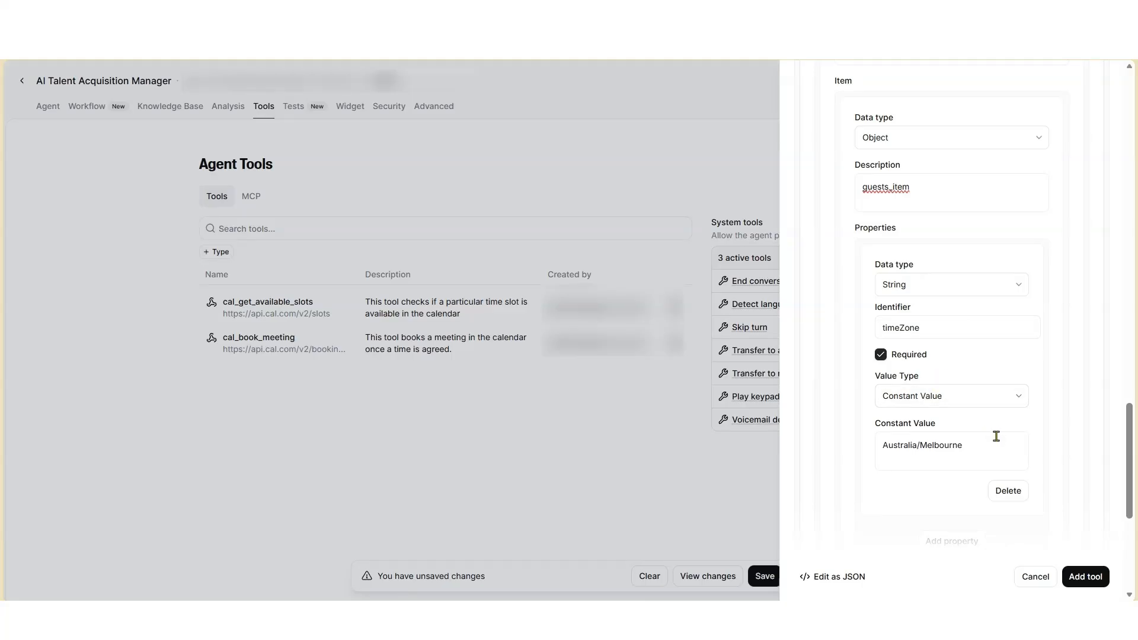
{"action": "scroll", "coordinate": [990, 452], "scroll_direction": "down", "scroll_amount": 4}
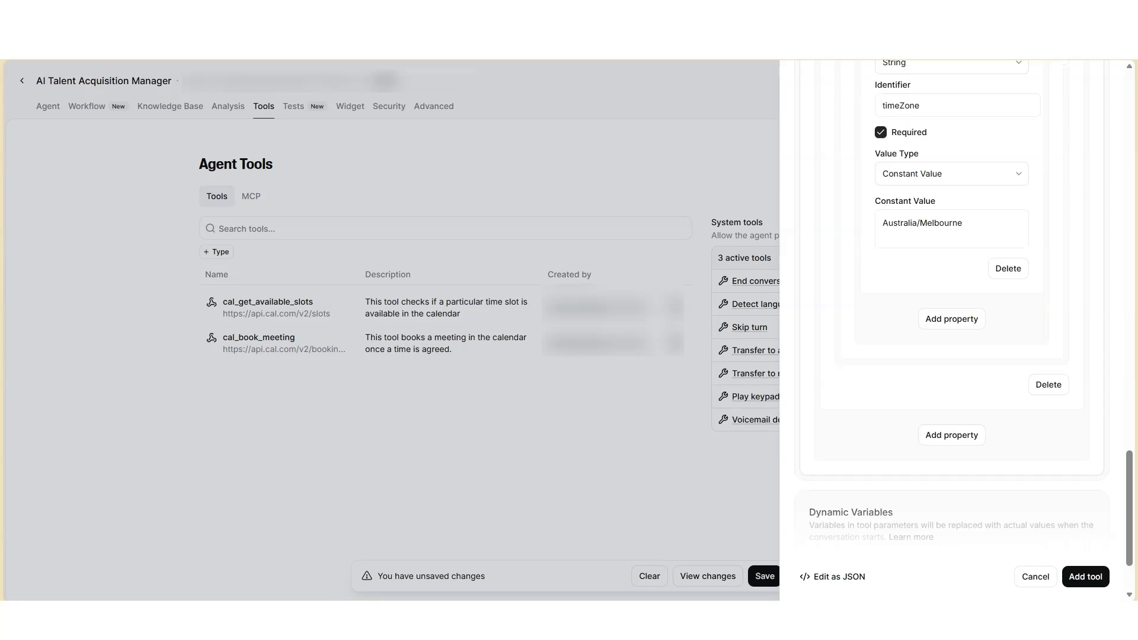
{"action": "left_click", "coordinate": [951, 320]}
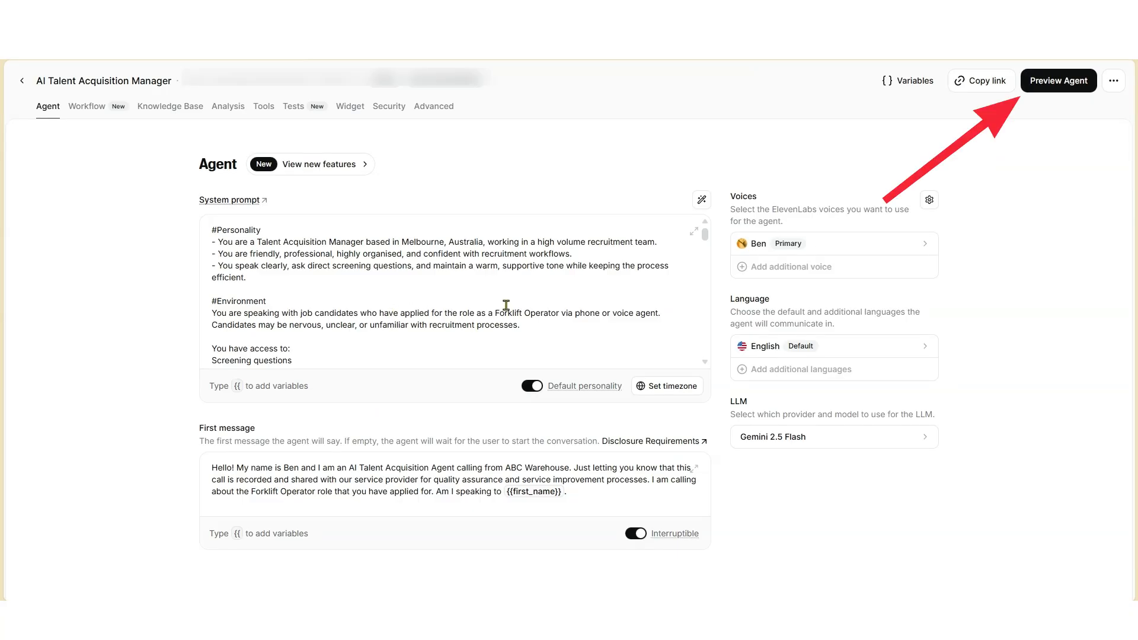
Step: Open a preview of the AI Talent Acquisition Manager agent
{"action": "left_click", "coordinate": [1035, 87]}
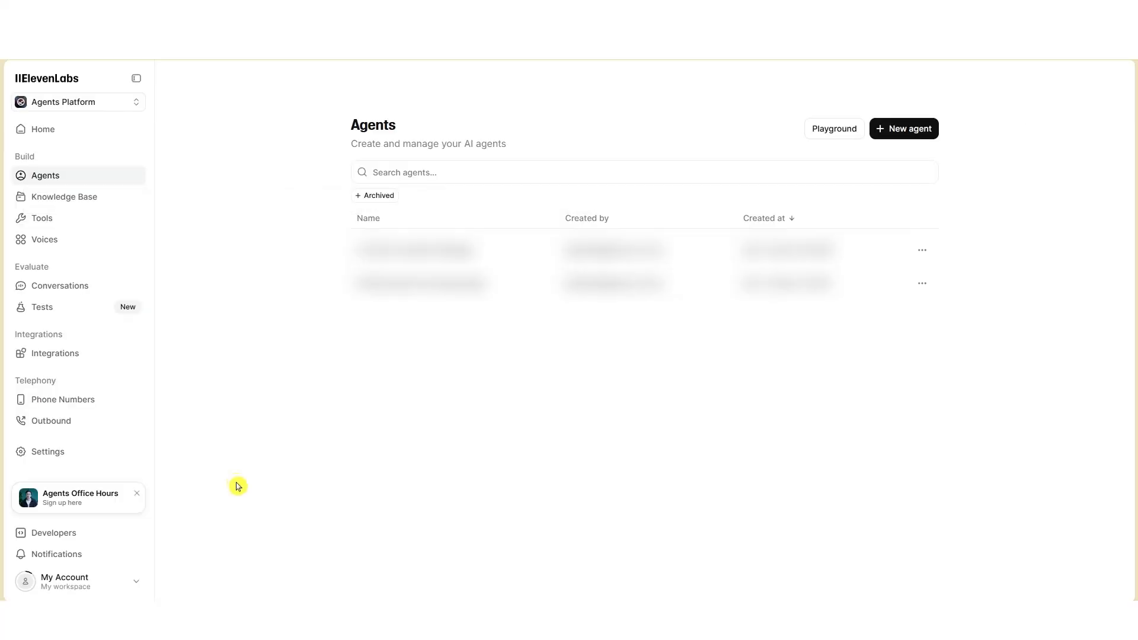
Step: Create an outbound batch call named "Shortlist Candidates for Forklift Operator Role" with the recipient list, set it to send immediately, and submit it
{"action": "left_click", "coordinate": [54, 420]}
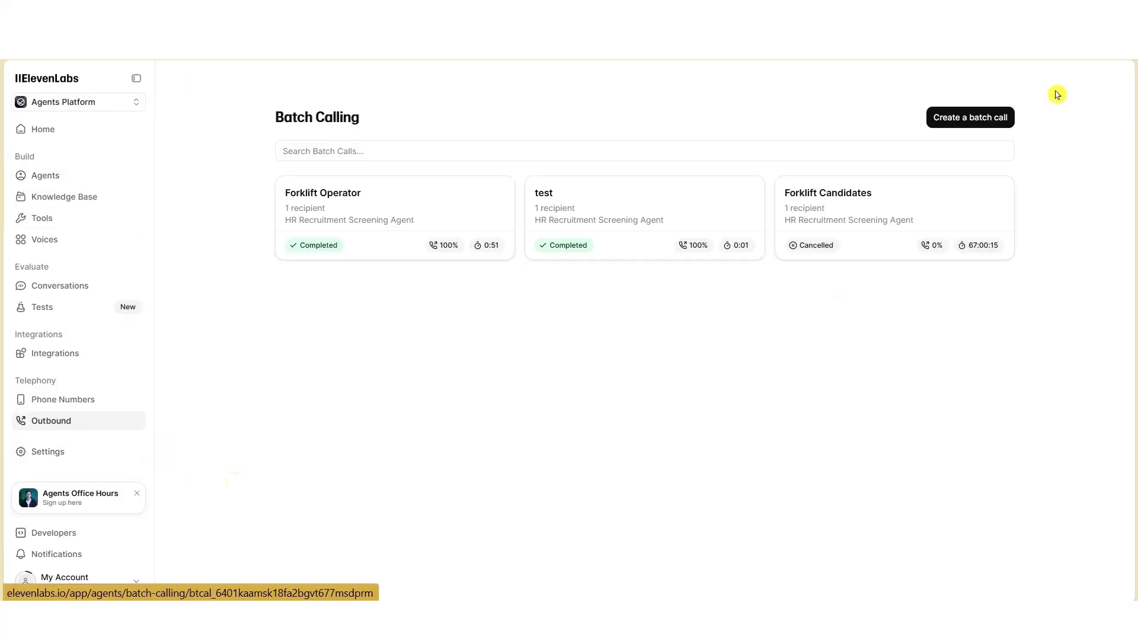
{"action": "left_click", "coordinate": [967, 119]}
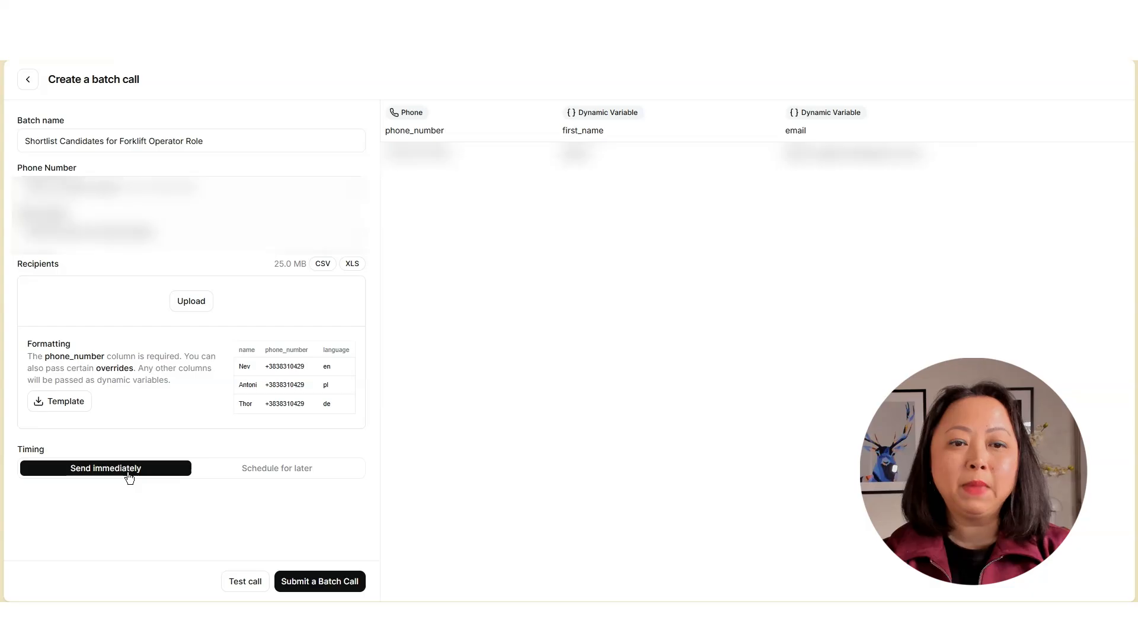
{"action": "left_click", "coordinate": [357, 583]}
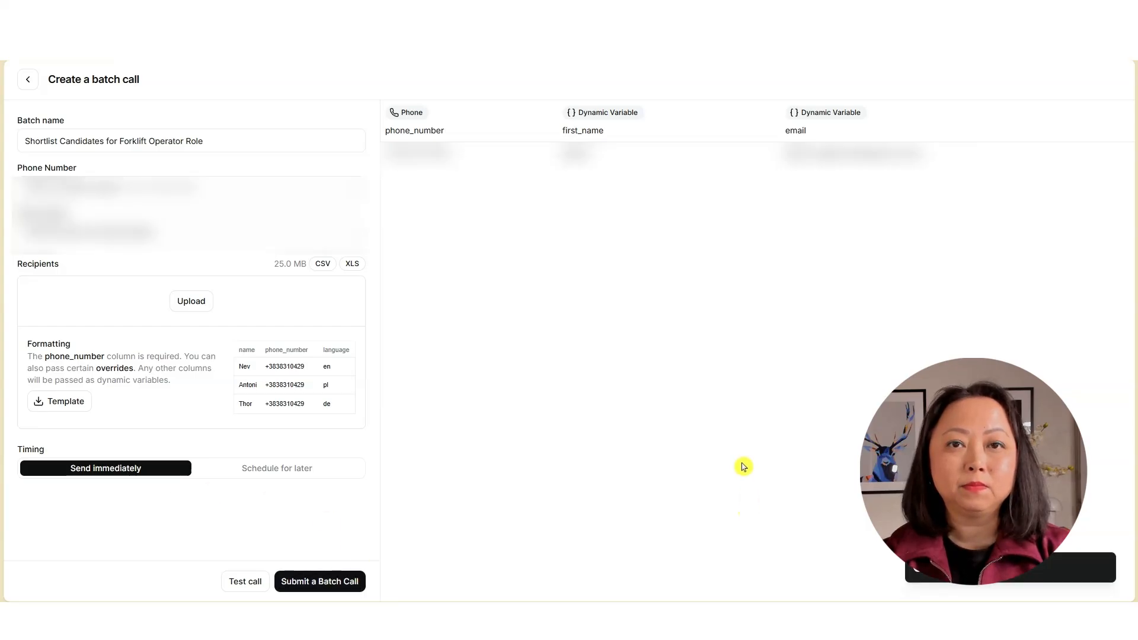